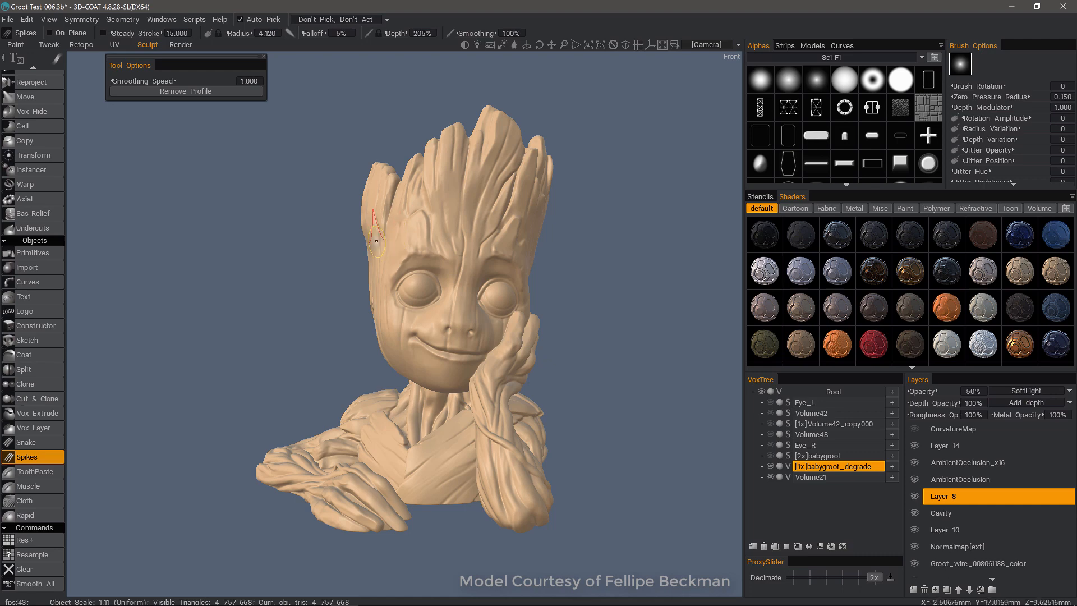
# Try drawing a long spike outward from the temple with Volume21 selected as the target layer.
pyautogui.moveTo(255, 171); pyautogui.dragTo(276, 169)
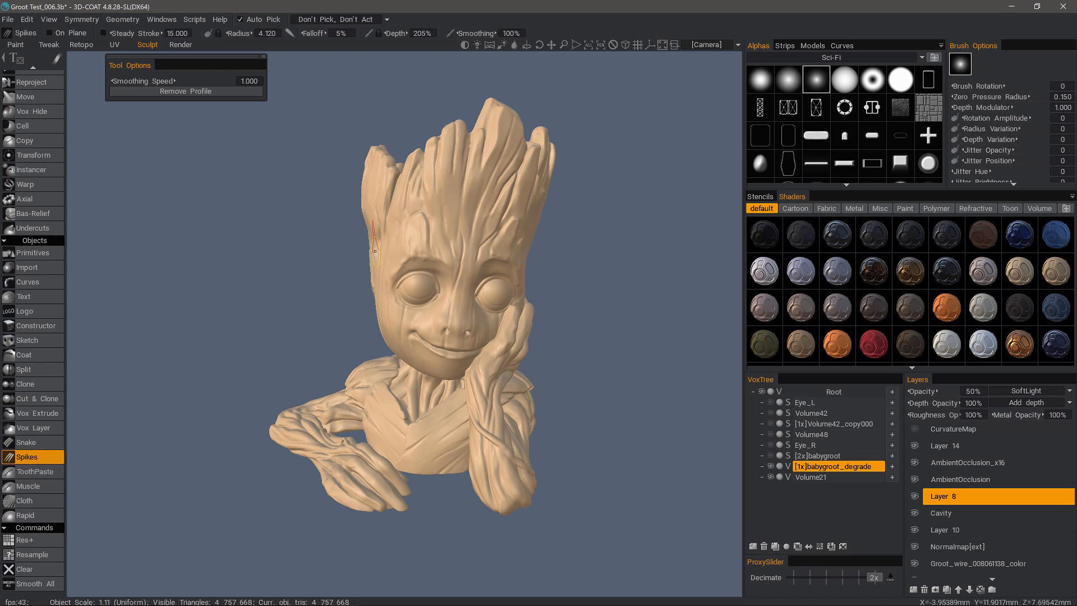
pyautogui.click(827, 467)
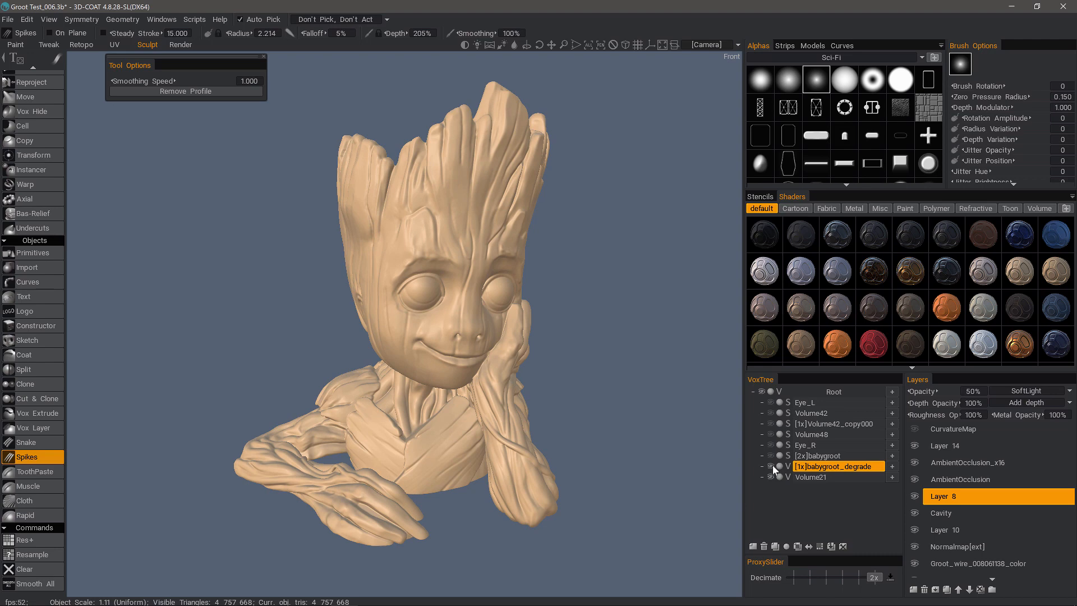
pyautogui.click(772, 466)
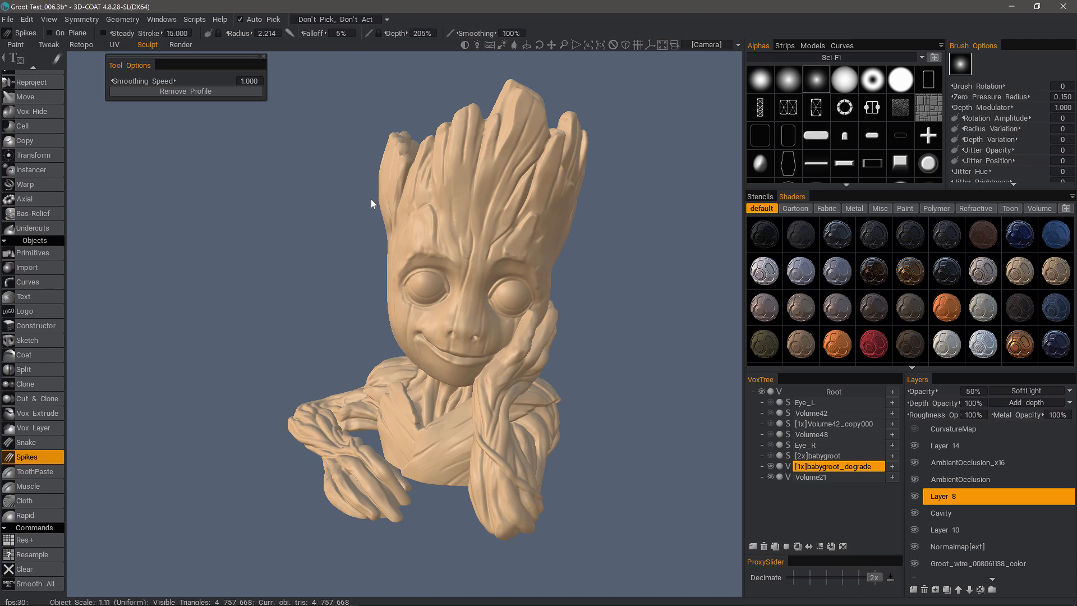
pyautogui.click(819, 476)
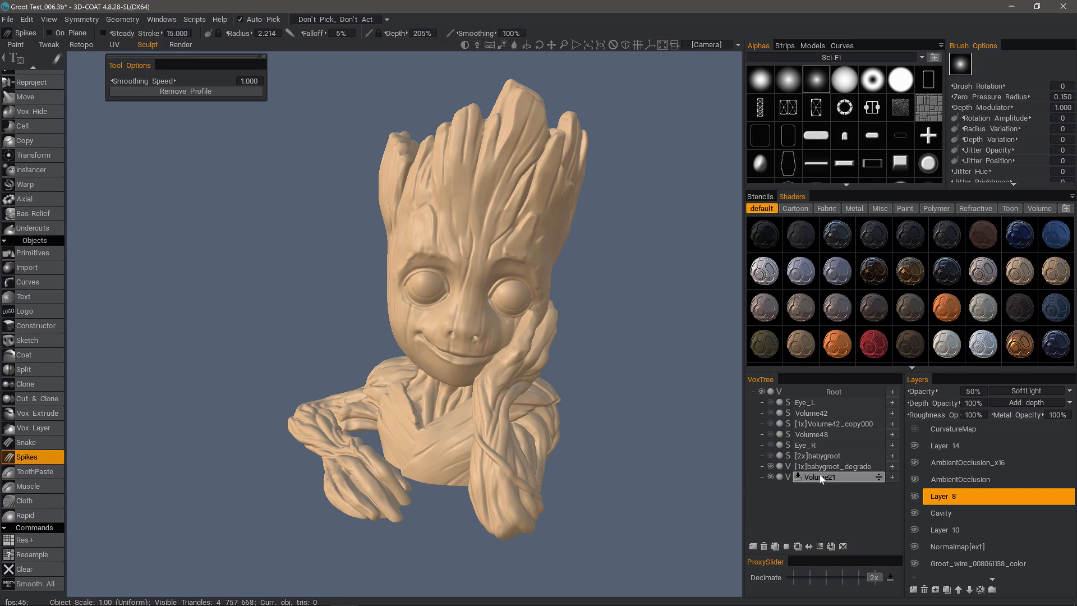
pyautogui.moveTo(605, 322); pyautogui.dragTo(625, 309)
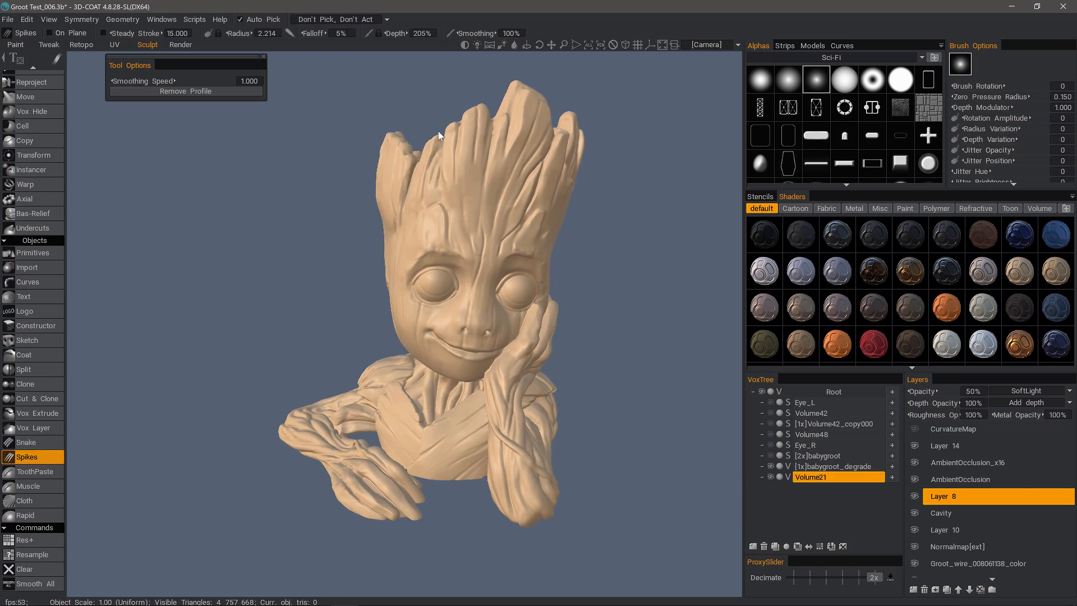
pyautogui.moveTo(395, 243); pyautogui.dragTo(279, 209)
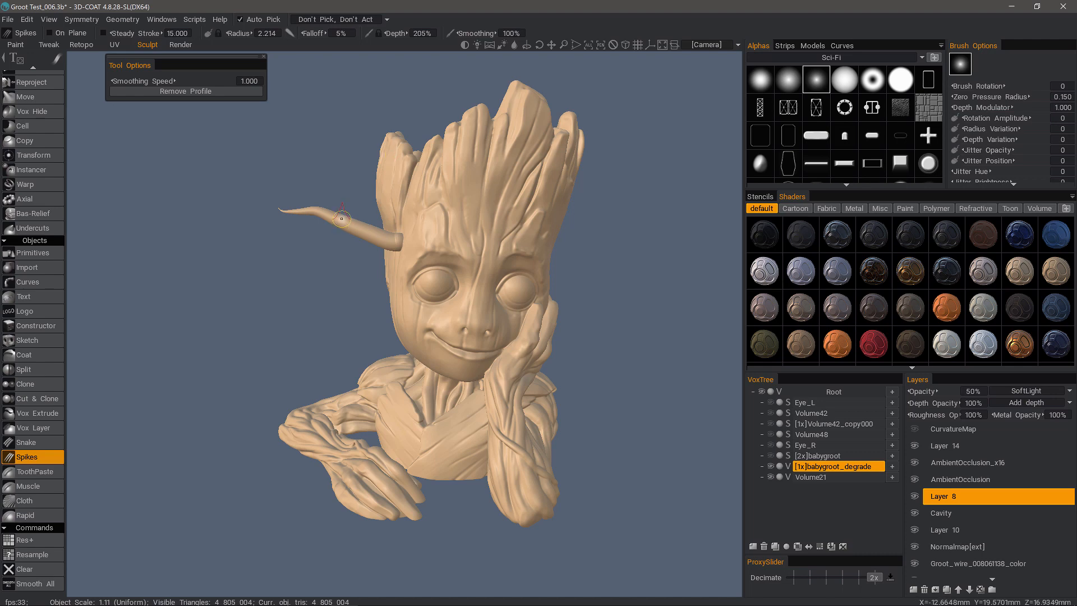
# Review the highlight settings for selected sculpt objects and accept them unchanged.
pyautogui.click(121, 20)
pyautogui.click(122, 20)
pyautogui.click(123, 20)
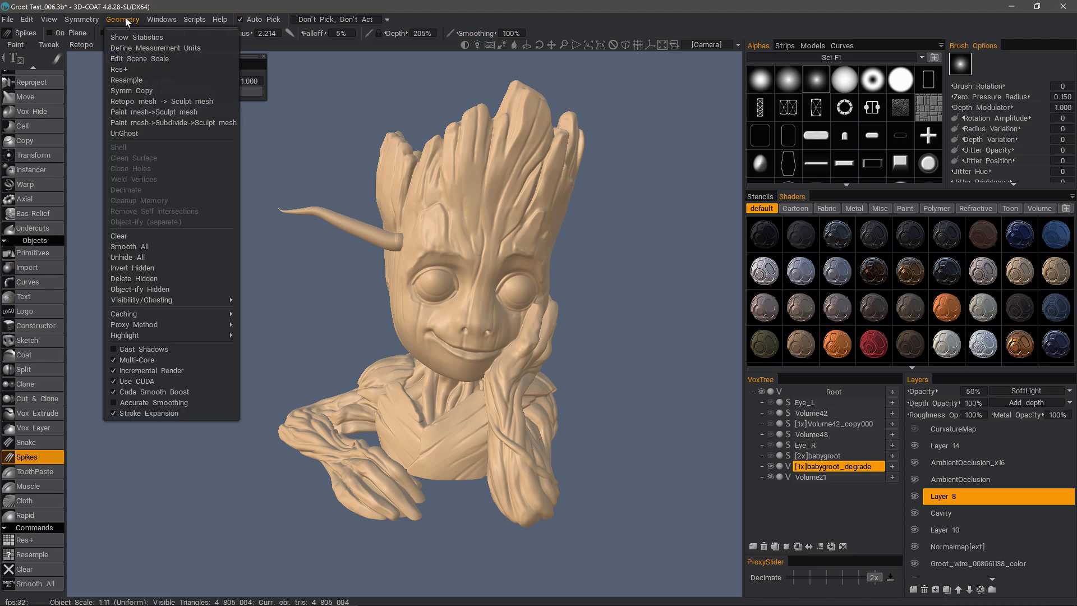
pyautogui.moveTo(166, 335)
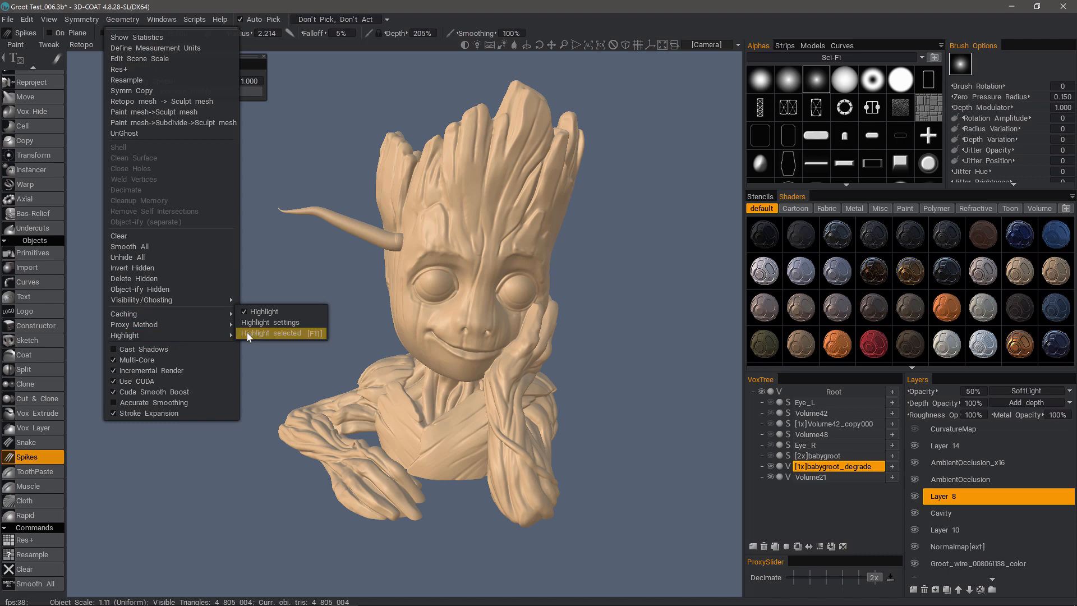
pyautogui.click(273, 323)
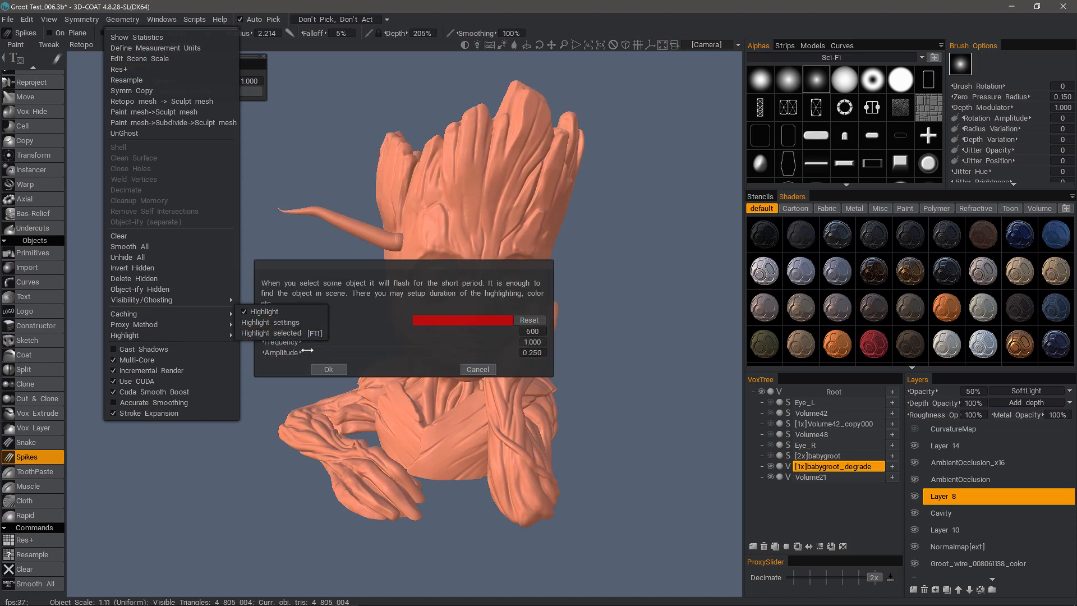
pyautogui.click(318, 370)
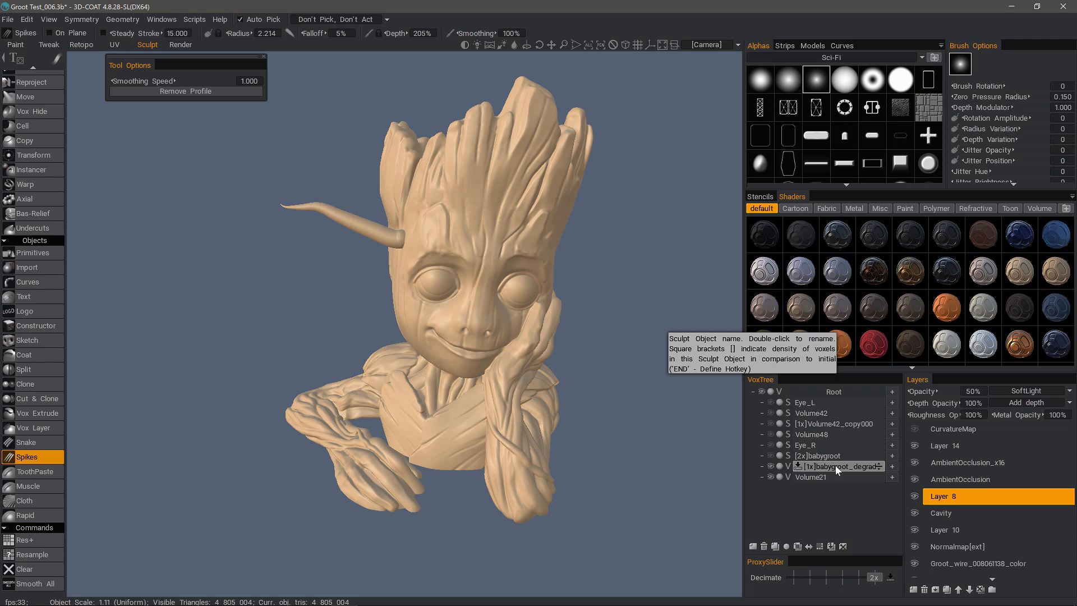
# Undo the long spike drawn on the babygroot_degrade layer.
pyautogui.click(836, 465)
pyautogui.hotkey('ctrl', 'z')
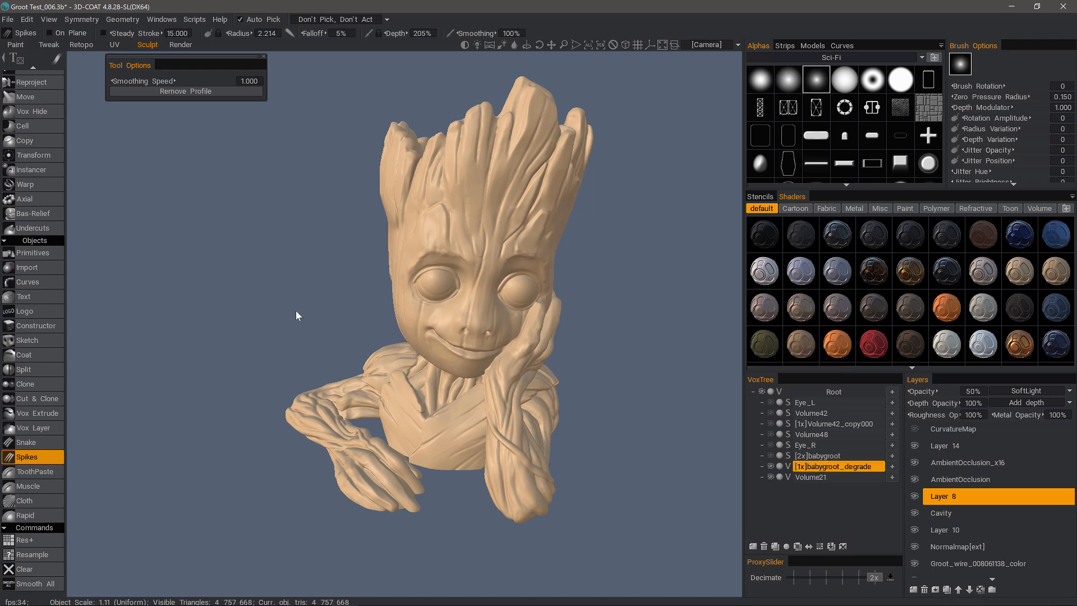
# Reduce the Spikes brush radius to 1.539 with Volume21 selected, and try a short spike at the temple before undoing it.
pyautogui.click(817, 477)
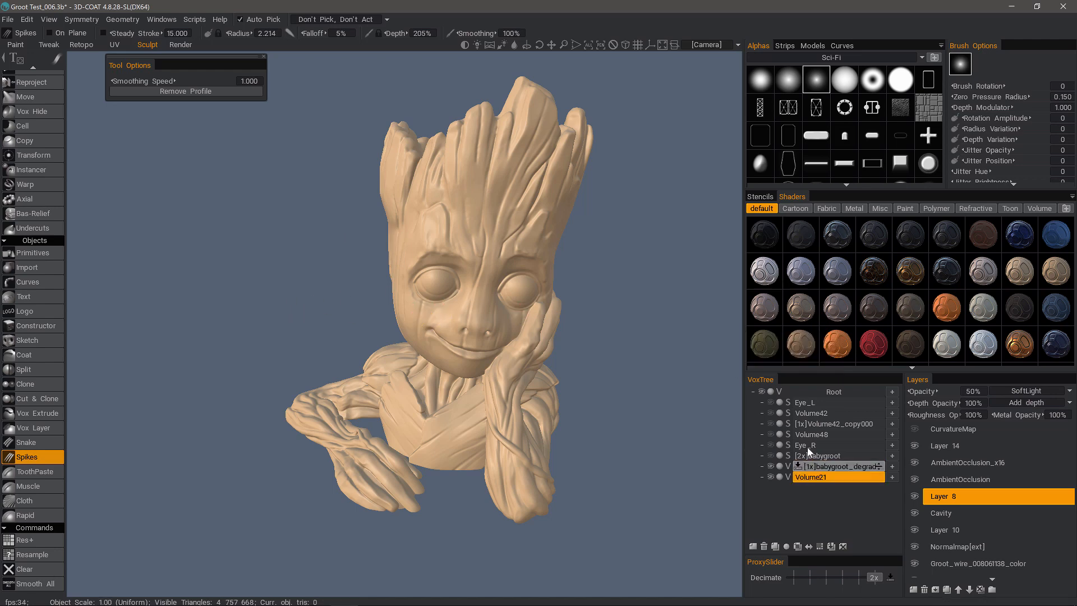
pyautogui.press('[')
pyautogui.press('[')
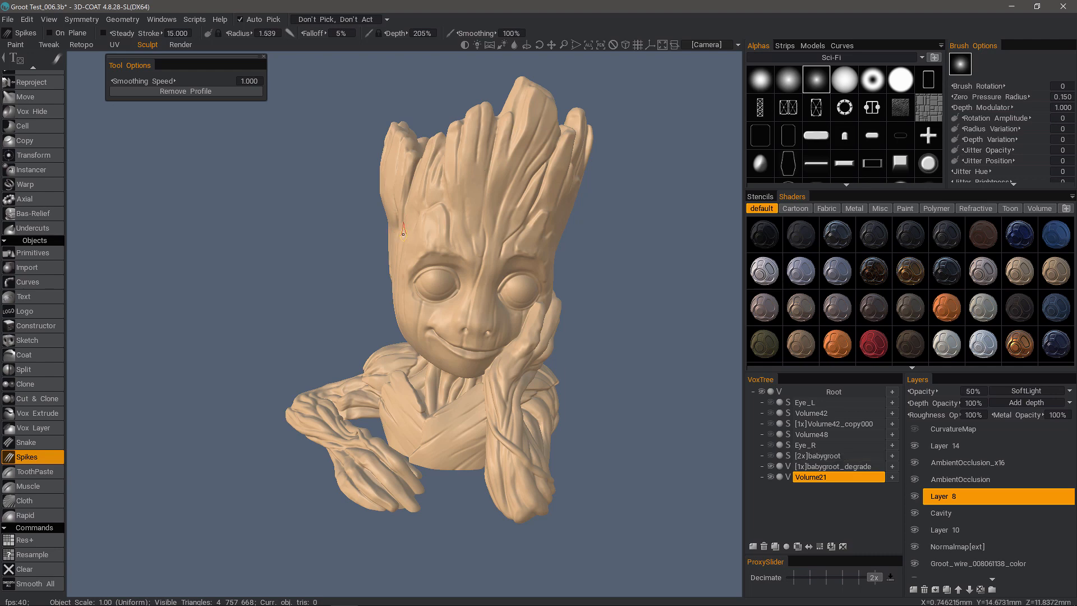
pyautogui.moveTo(411, 226); pyautogui.dragTo(350, 207)
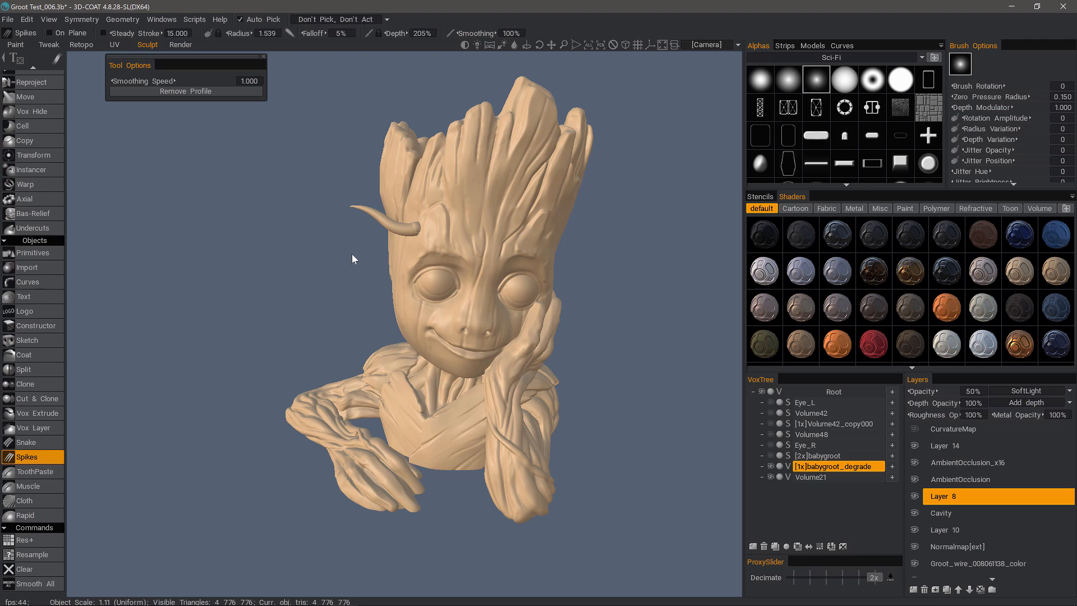
pyautogui.hotkey('ctrl', 'z')
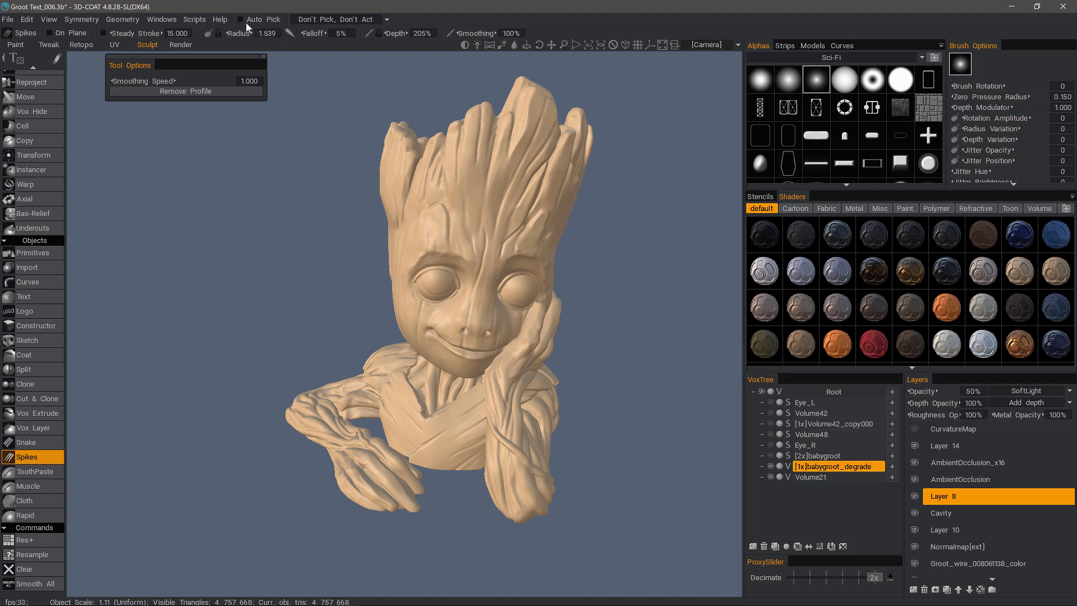
# With Auto Pick off, draw two curved spikes from the temple on the Volume21 layer and toggle its visibility to check the target.
pyautogui.click(821, 477)
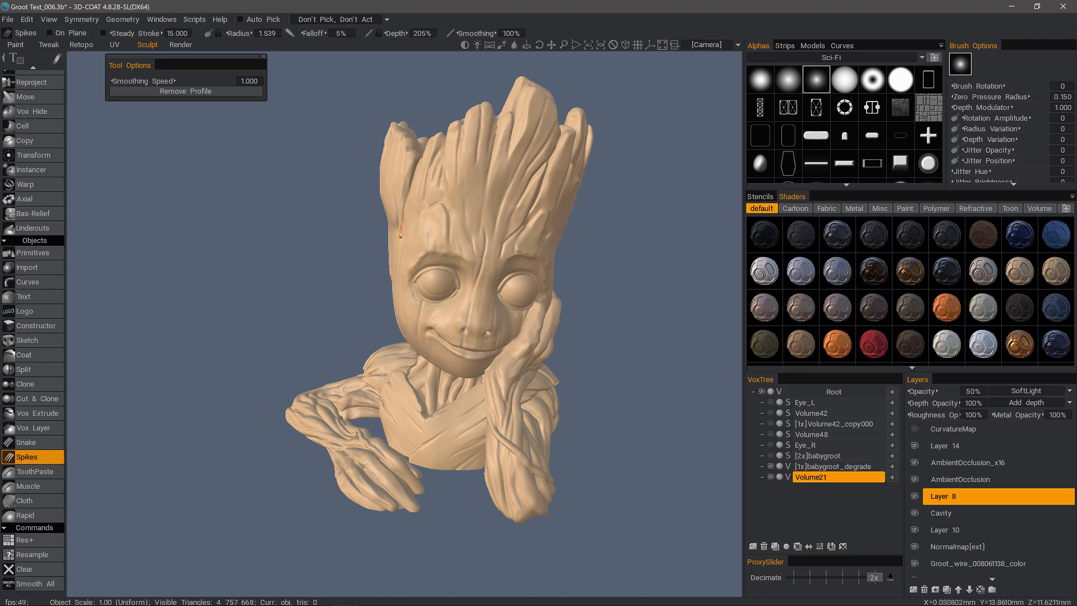
pyautogui.moveTo(407, 233); pyautogui.dragTo(290, 206)
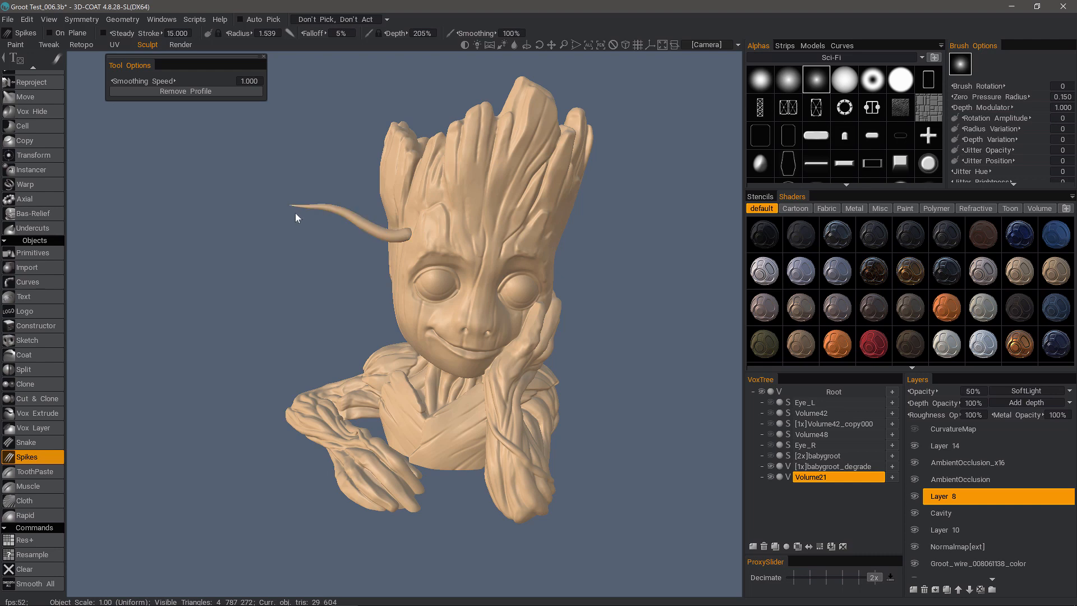
pyautogui.click(770, 477)
pyautogui.click(770, 476)
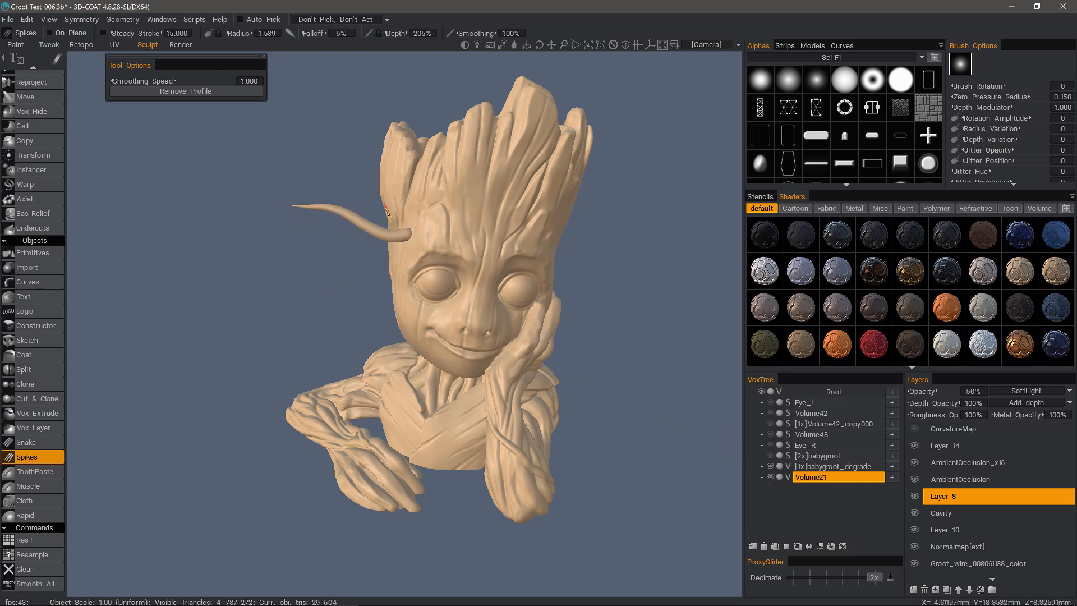
pyautogui.moveTo(416, 213); pyautogui.dragTo(357, 190)
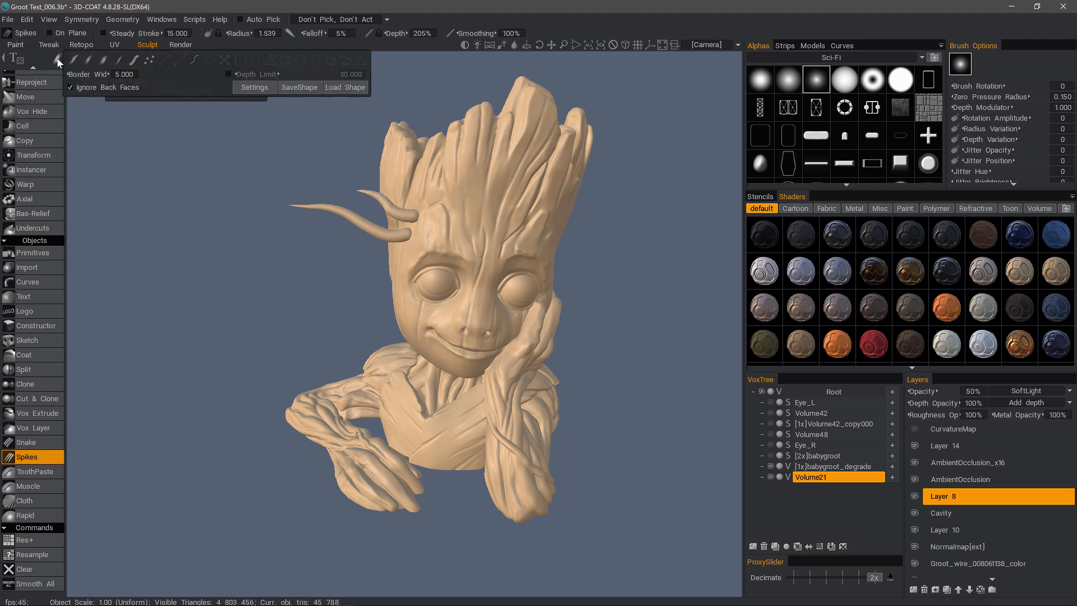
# Change the brush's pen stroke mode and draw thin tapering spikes plus a branching twig from the side of the head.
pyautogui.click(74, 60)
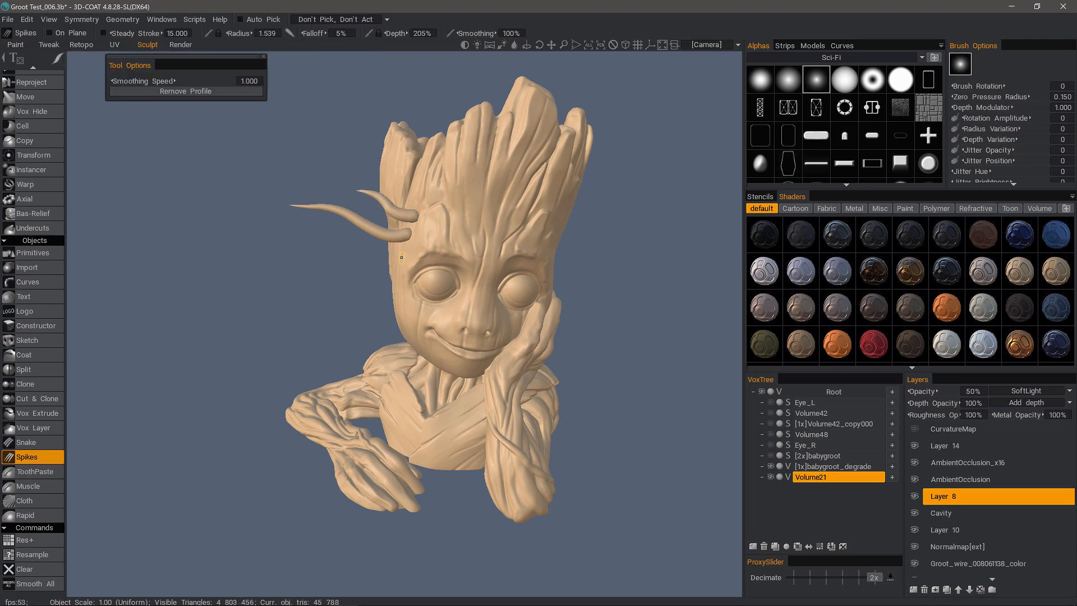
pyautogui.moveTo(402, 258); pyautogui.dragTo(262, 212)
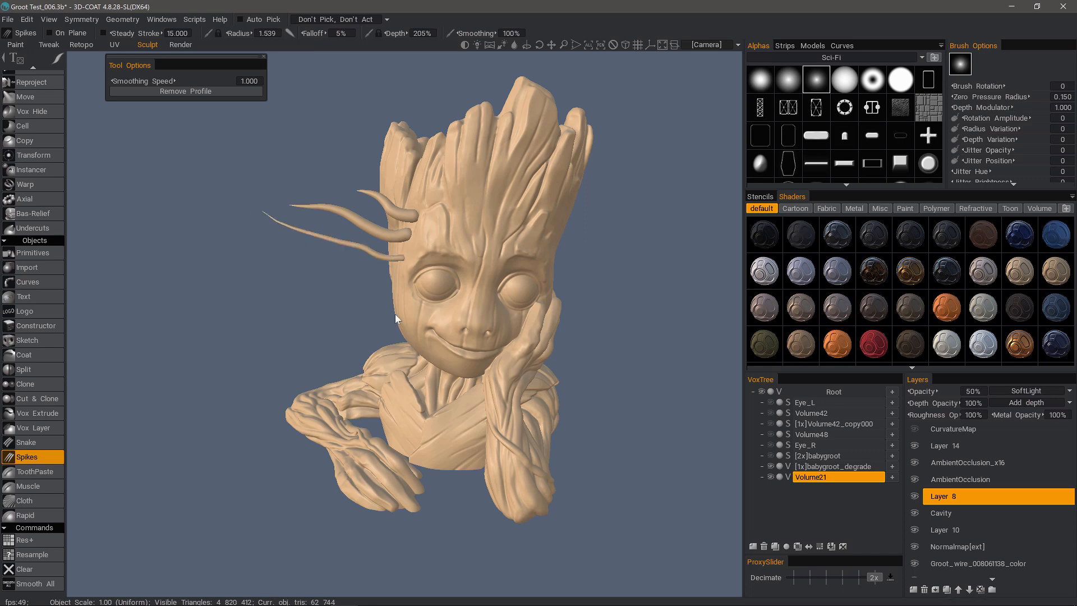
pyautogui.moveTo(414, 197); pyautogui.dragTo(269, 161)
pyautogui.moveTo(331, 139); pyautogui.dragTo(351, 135)
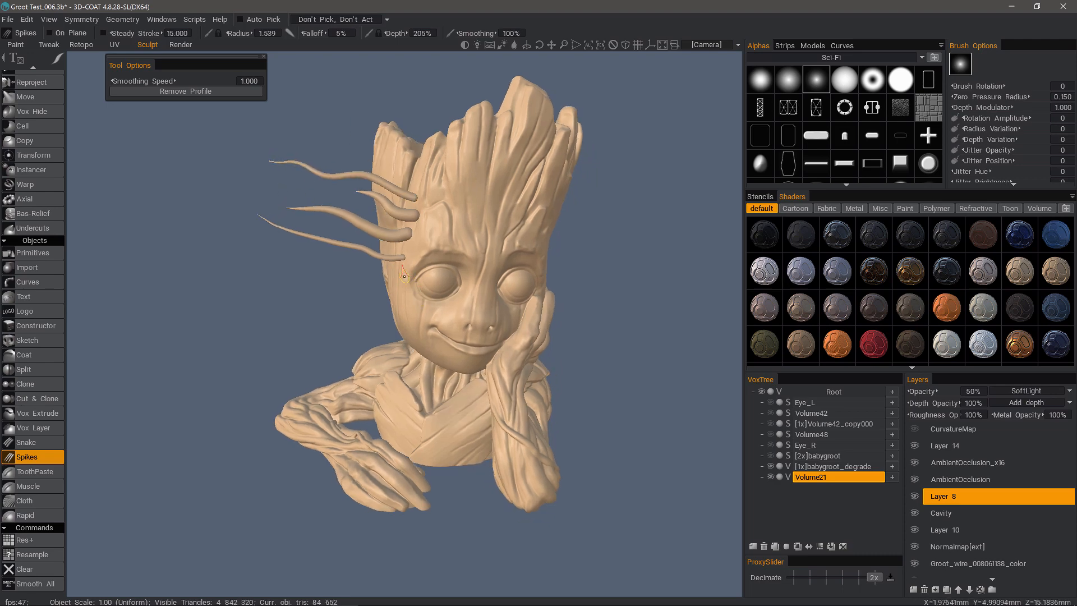
pyautogui.moveTo(400, 279); pyautogui.dragTo(281, 284)
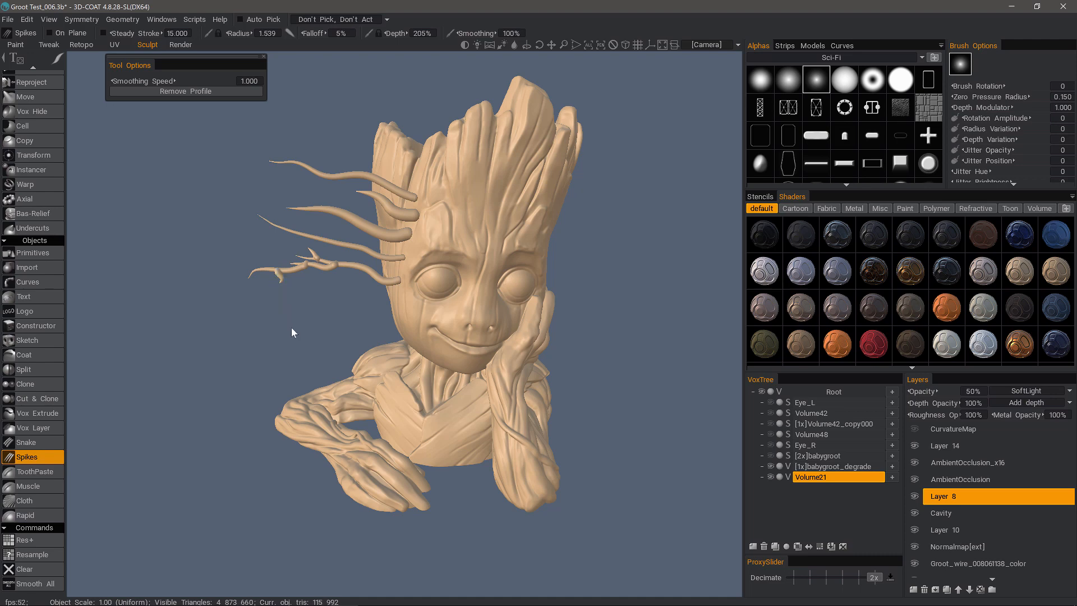
# Clear all the spikes from the Volume21 layer.
pyautogui.moveTo(291, 328); pyautogui.dragTo(337, 336)
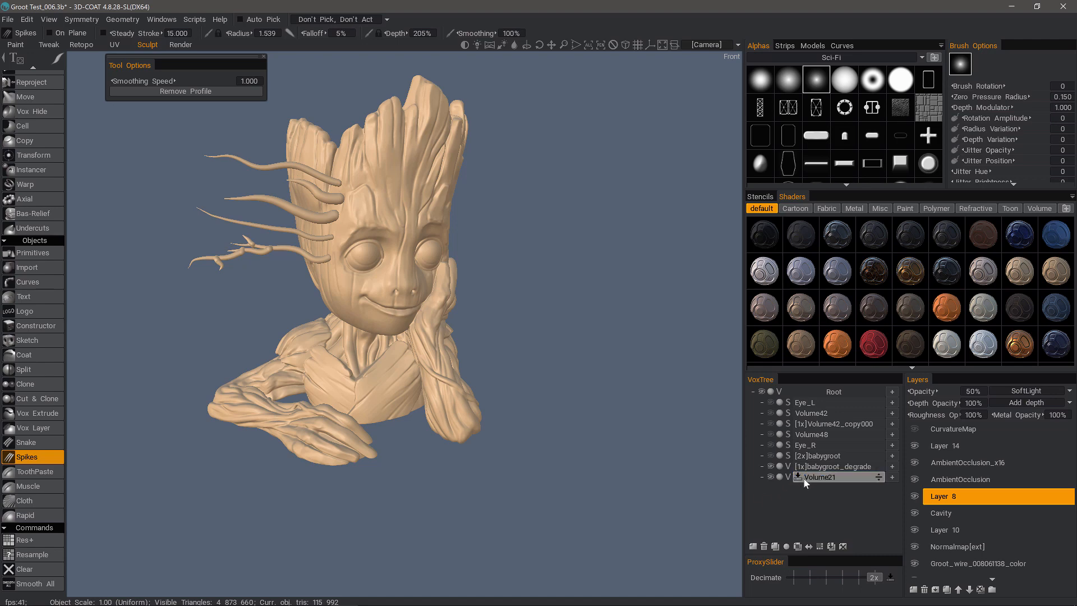
pyautogui.moveTo(272, 273); pyautogui.dragTo(254, 278)
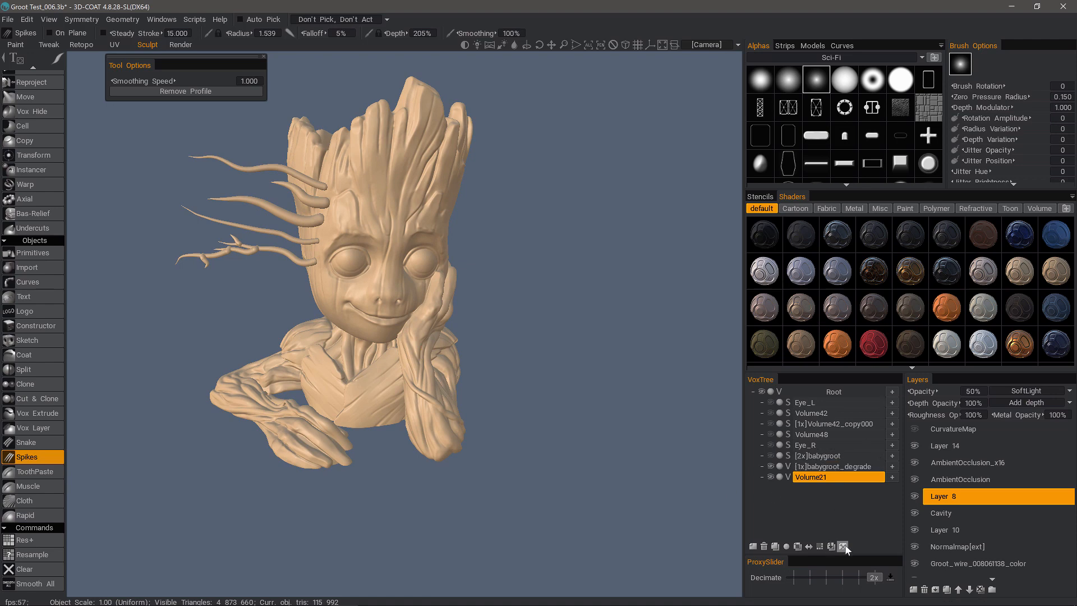
pyautogui.keyDown('alt'); pyautogui.moveTo(422, 269); pyautogui.dragTo(369, 295); pyautogui.keyUp('alt')
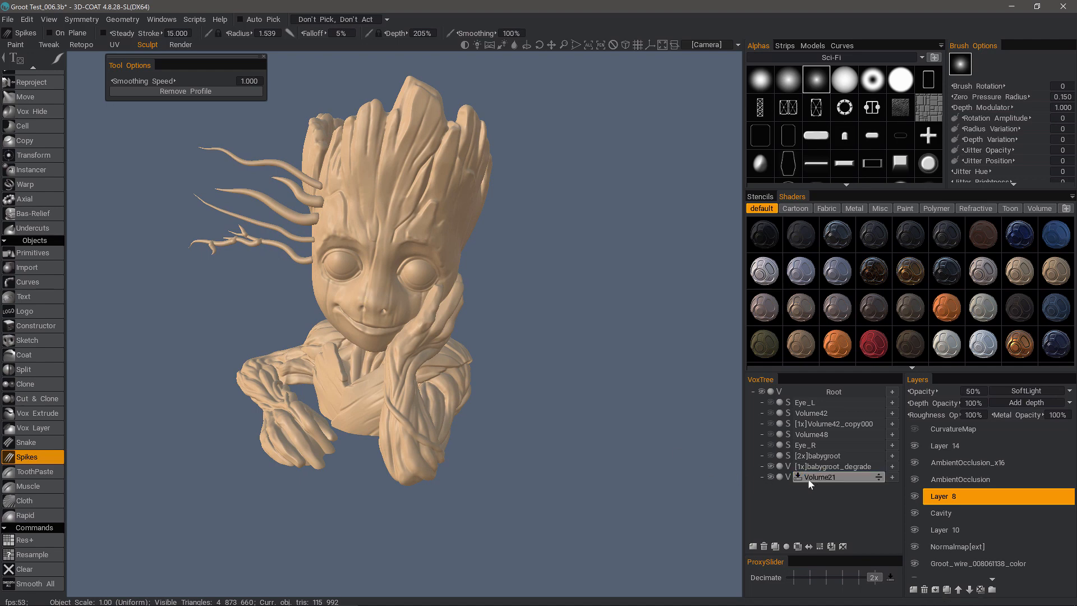
pyautogui.click(843, 546)
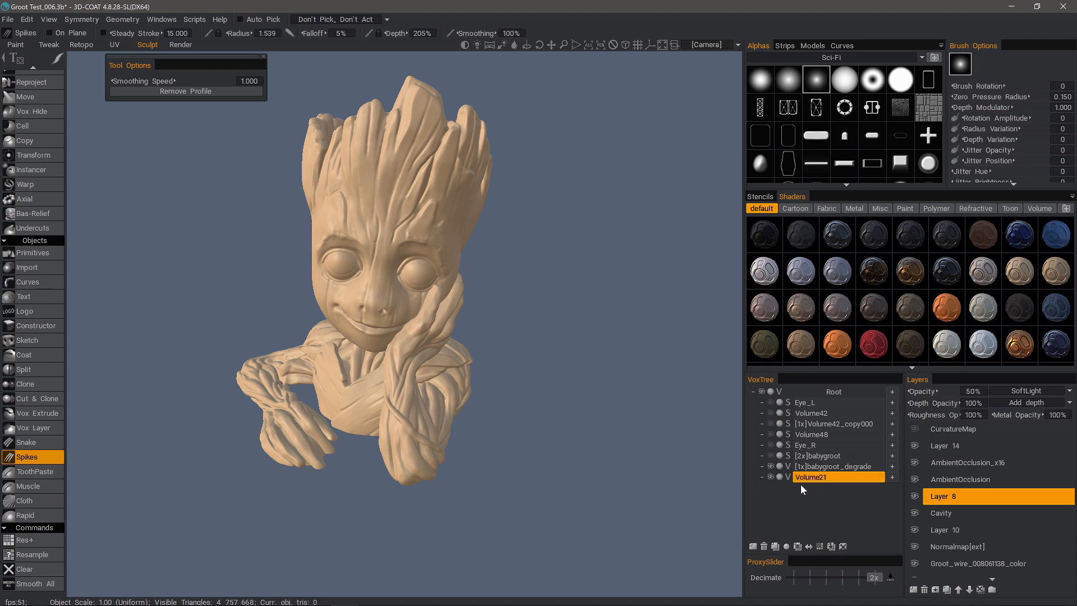
# Draw several short spikes and one long branching twig from the side of the head on Volume21.
pyautogui.keyDown('alt'); pyautogui.moveTo(359, 238); pyautogui.dragTo(269, 142); pyautogui.keyUp('alt')
pyautogui.moveTo(338, 234); pyautogui.dragTo(179, 200)
pyautogui.moveTo(257, 221); pyautogui.dragTo(152, 147)
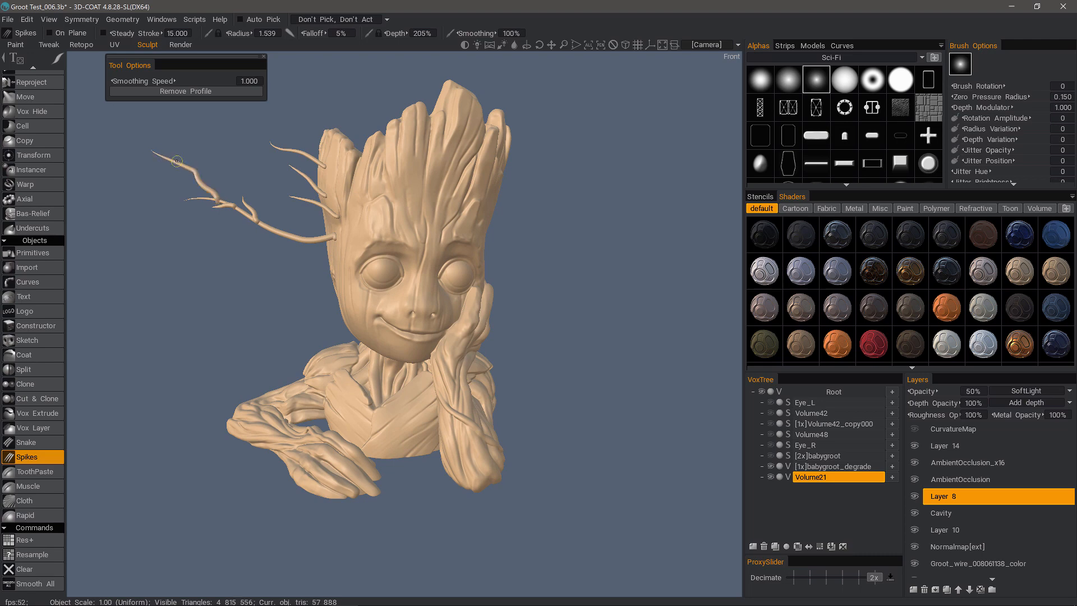
pyautogui.moveTo(177, 161); pyautogui.dragTo(169, 145)
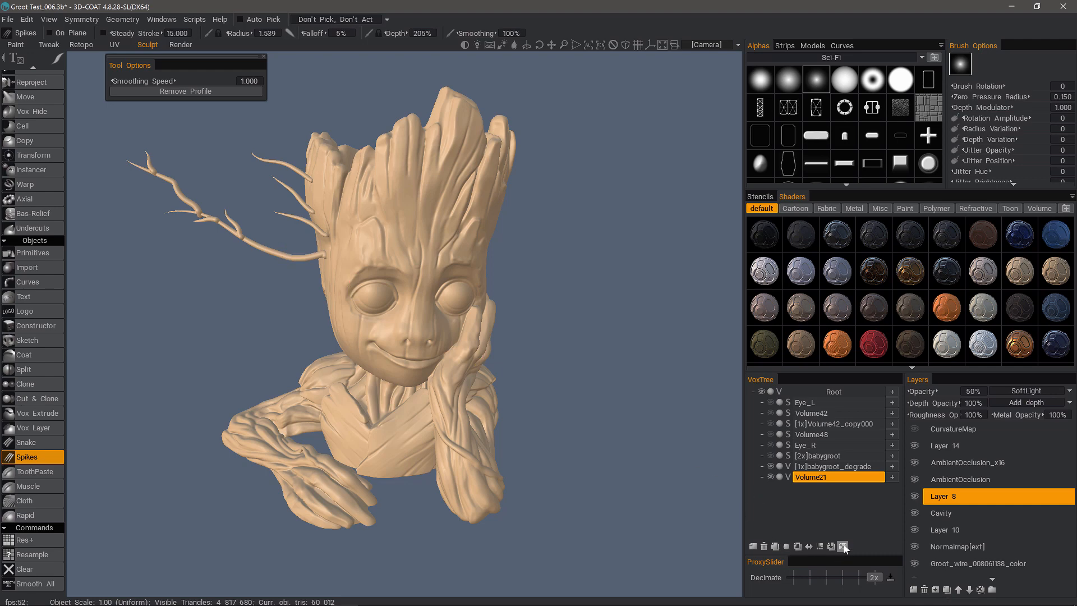
# Start defining a hotkey for the command that clears the selected layer, and cancel it.
pyautogui.press('End')
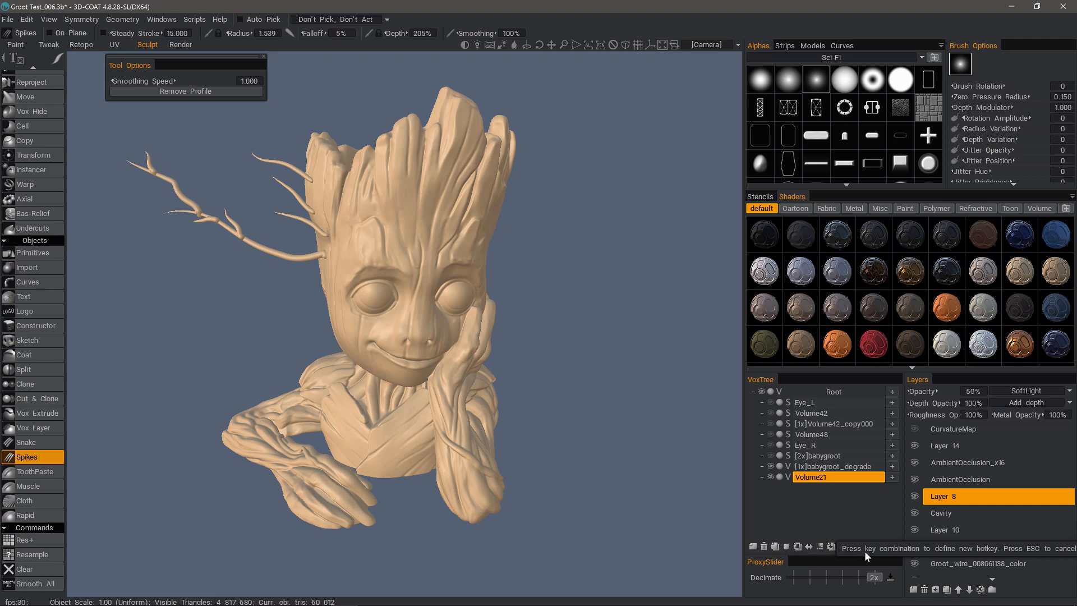
pyautogui.press('Escape')
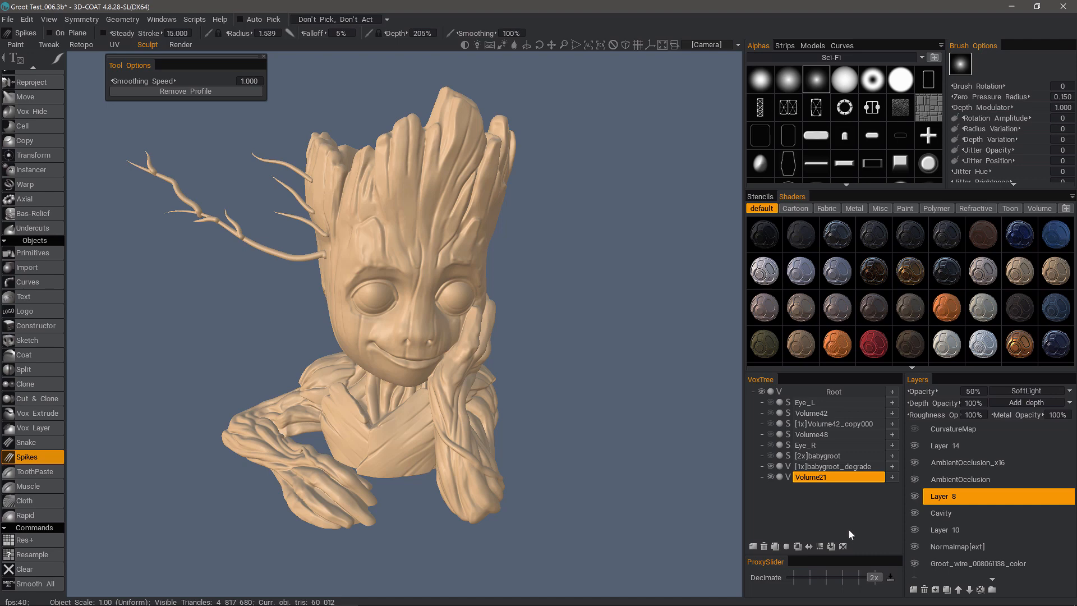
# Hide the babygroot_degrade and Volume21 layers and show the high-resolution babygroot layer.
pyautogui.click(770, 467)
pyautogui.click(770, 477)
pyautogui.click(770, 455)
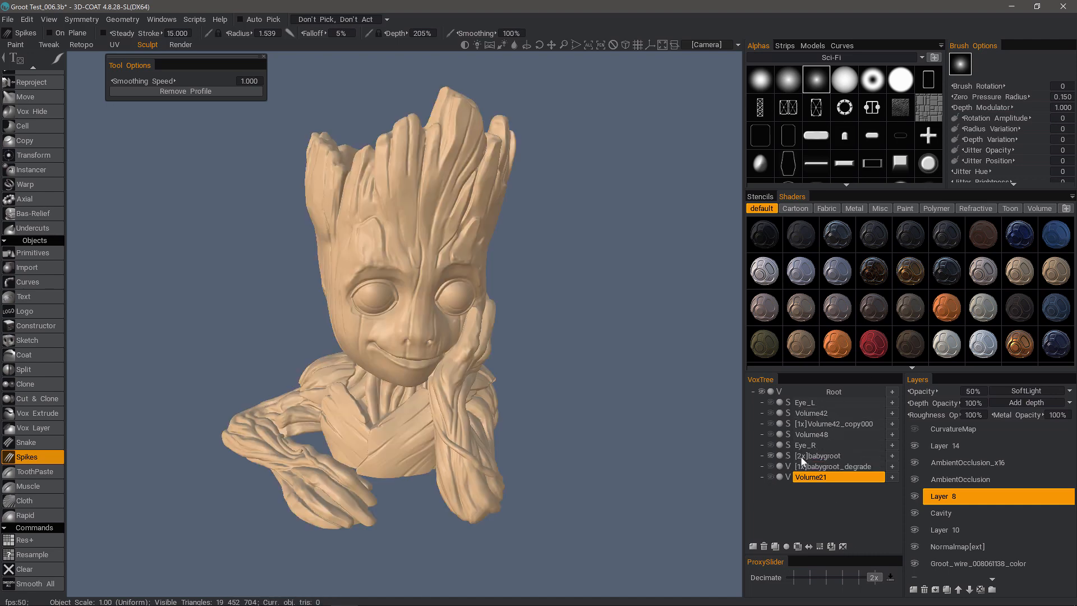
pyautogui.keyDown('alt'); pyautogui.moveTo(341, 277); pyautogui.dragTo(320, 279); pyautogui.keyUp('alt')
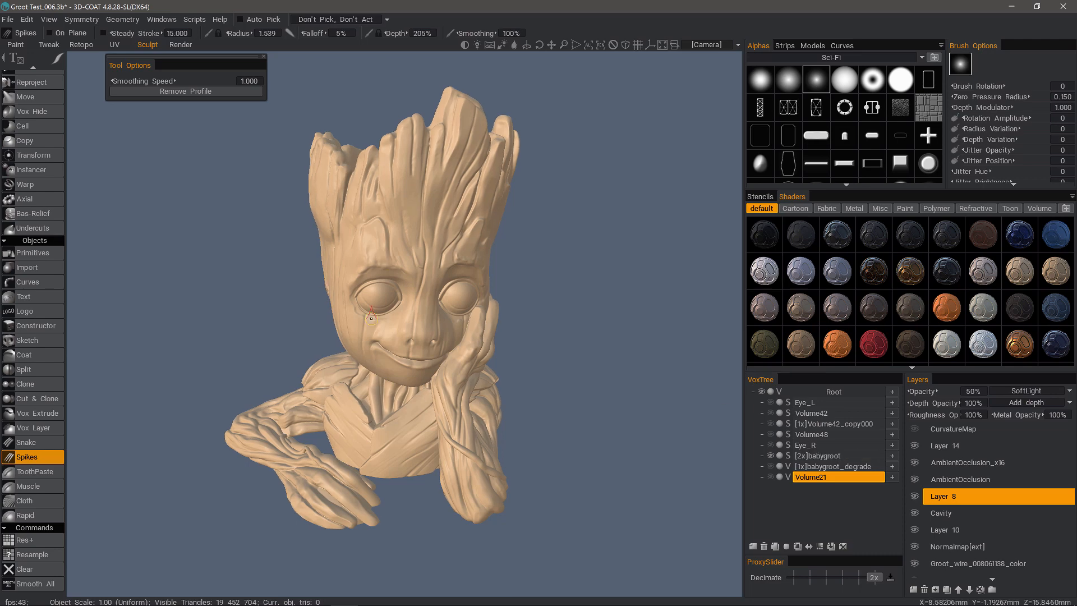
pyautogui.moveTo(396, 226)
pyautogui.keyDown('alt'); pyautogui.mouseDown()
pyautogui.moveTo(429, 227)
pyautogui.moveTo(399, 223)
pyautogui.mouseUp(); pyautogui.keyUp('alt')
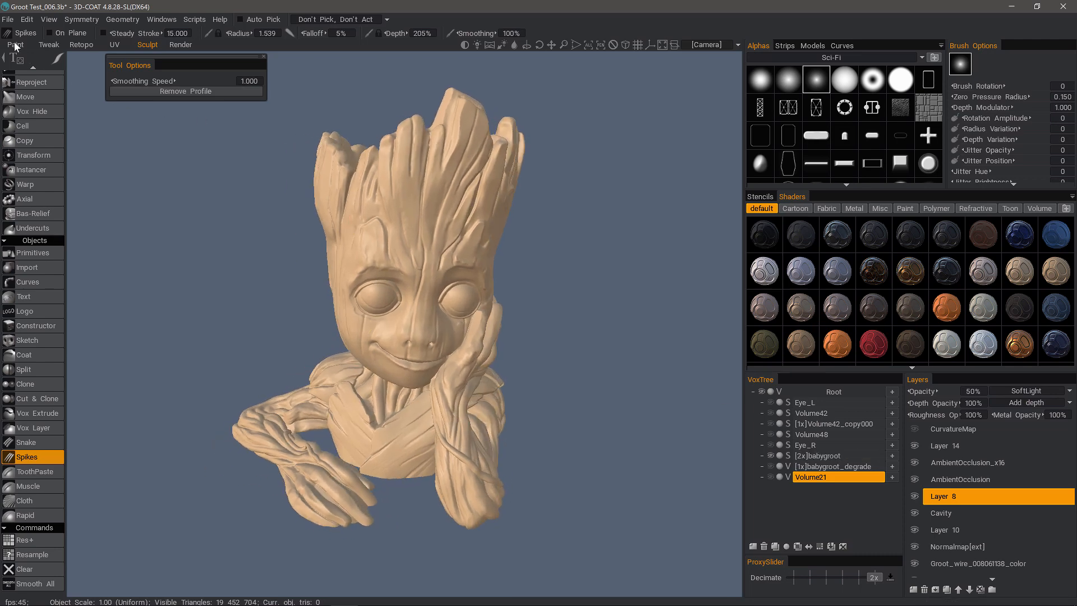
# Switch to the Paint workspace and view the Groot model there.
pyautogui.click(15, 44)
pyautogui.keyDown('alt'); pyautogui.moveTo(497, 309); pyautogui.dragTo(541, 325); pyautogui.keyUp('alt')
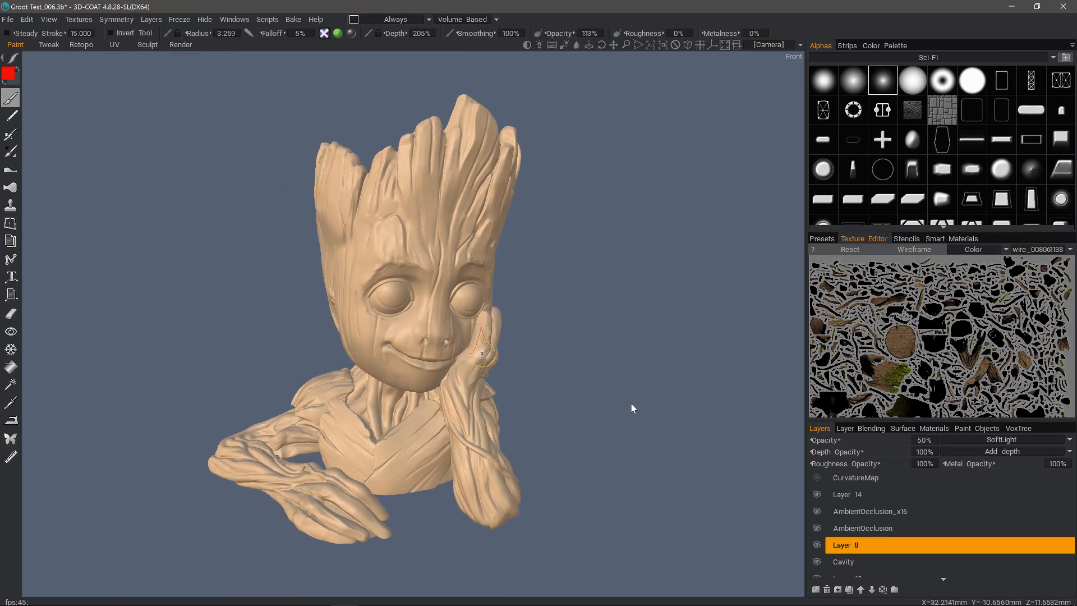
# Select the hard-edged solid round alpha and paint a red patch across Groot's forehead on Layer 8.
pyautogui.keyDown('alt'); pyautogui.moveTo(632, 408); pyautogui.dragTo(567, 405); pyautogui.keyUp('alt')
pyautogui.keyDown('alt'); pyautogui.moveTo(625, 313); pyautogui.dragTo(673, 319); pyautogui.keyUp('alt')
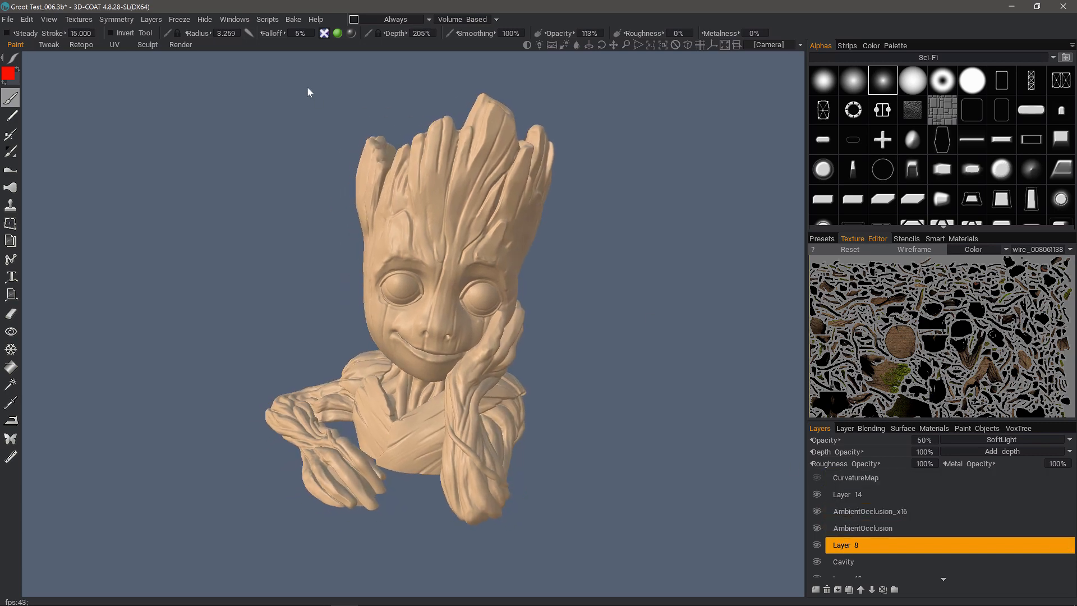
pyautogui.keyDown('alt'); pyautogui.moveTo(398, 196); pyautogui.dragTo(410, 216); pyautogui.keyUp('alt')
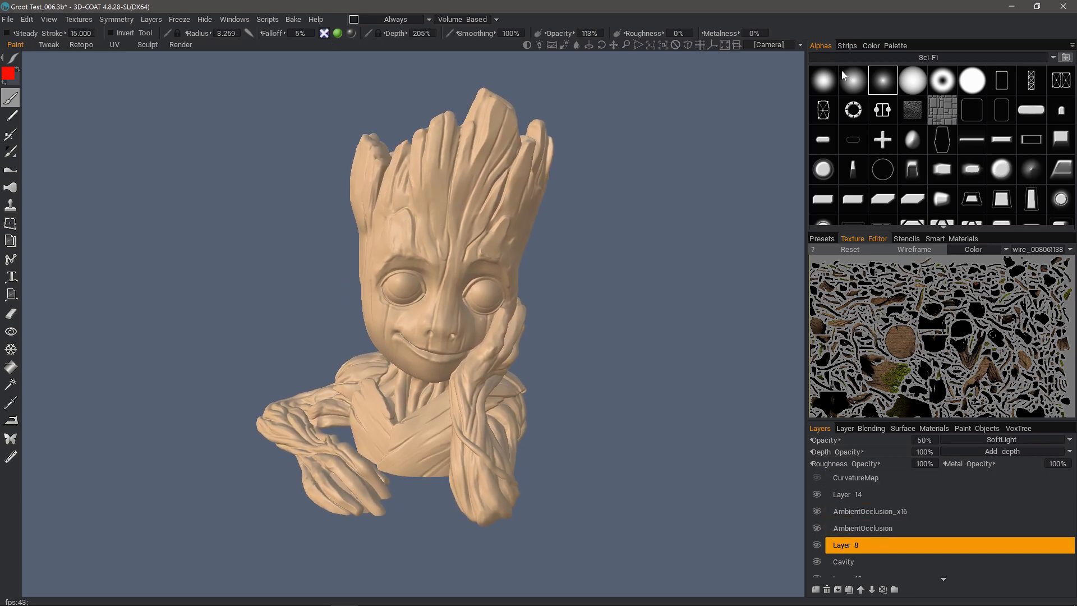
pyautogui.click(975, 84)
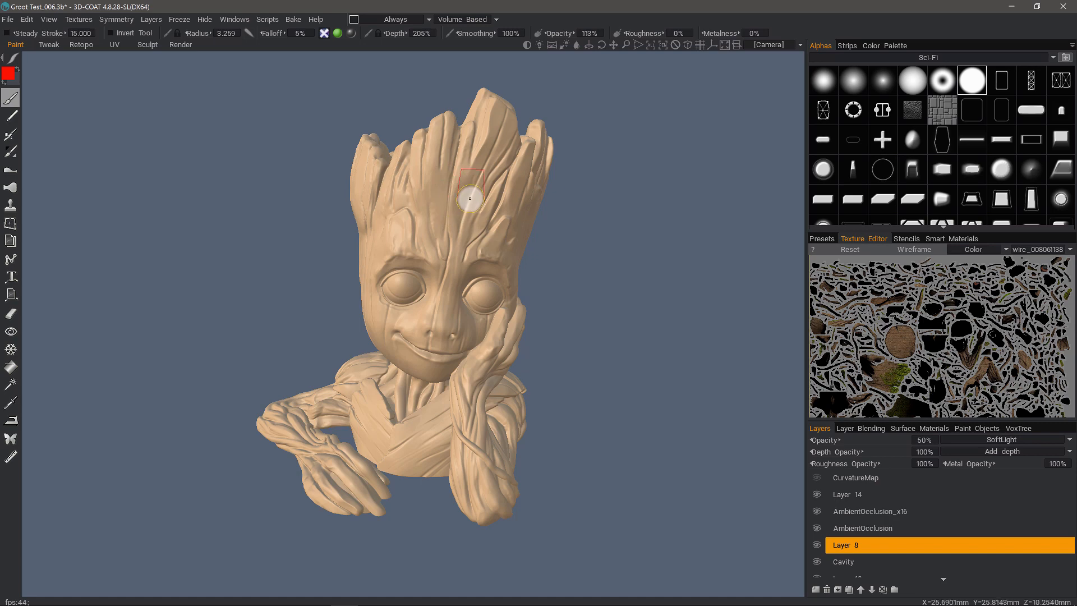
pyautogui.moveTo(474, 192)
pyautogui.mouseDown()
pyautogui.moveTo(401, 209)
pyautogui.moveTo(484, 207)
pyautogui.moveTo(440, 194)
pyautogui.moveTo(477, 194)
pyautogui.mouseUp()
pyautogui.moveTo(454, 243)
pyautogui.mouseDown()
pyautogui.moveTo(426, 233)
pyautogui.moveTo(446, 232)
pyautogui.mouseUp()
# Switch the brush colour to bright green, paint over the forehead and brow, and clear the paint from Layer 8.
pyautogui.click(9, 74)
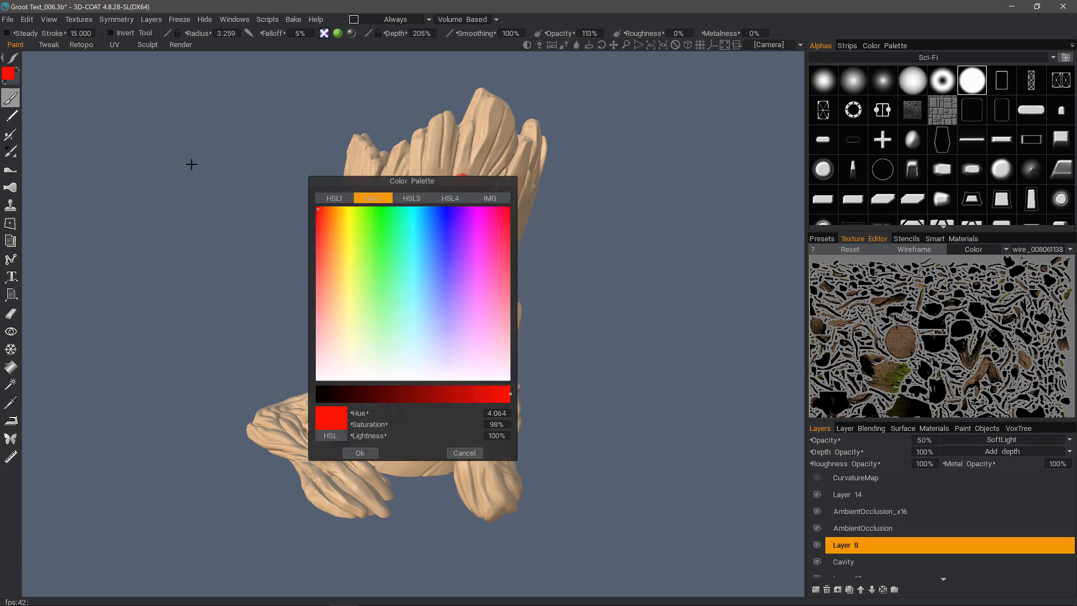
pyautogui.click(370, 228)
pyautogui.click(370, 452)
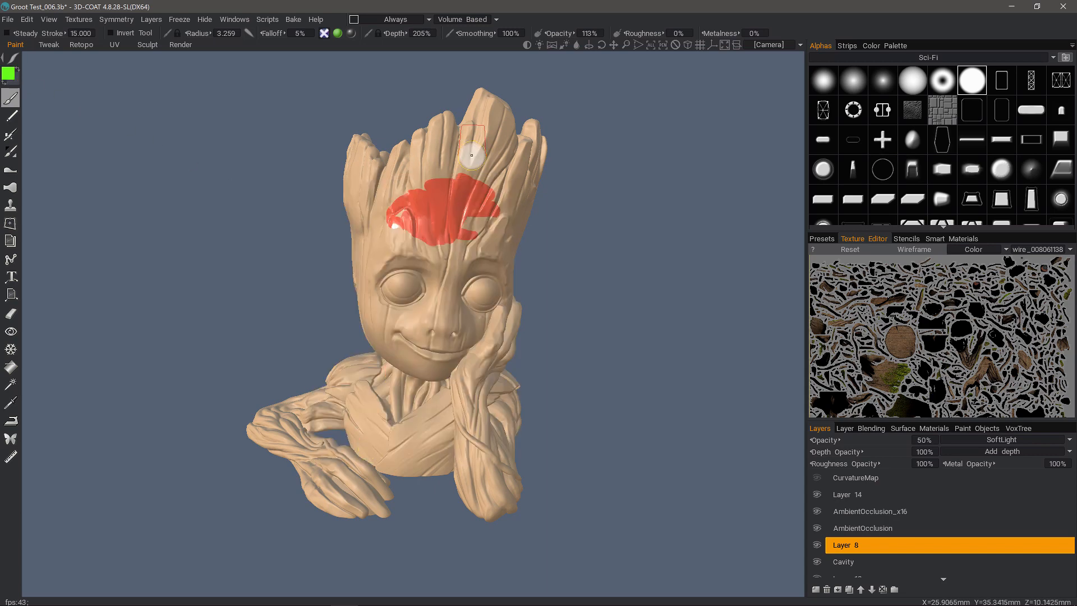
pyautogui.moveTo(473, 149)
pyautogui.mouseDown()
pyautogui.moveTo(459, 189)
pyautogui.moveTo(496, 191)
pyautogui.moveTo(457, 241)
pyautogui.moveTo(402, 238)
pyautogui.moveTo(433, 180)
pyautogui.moveTo(387, 197)
pyautogui.moveTo(393, 224)
pyautogui.moveTo(383, 200)
pyautogui.moveTo(376, 264)
pyautogui.moveTo(432, 255)
pyautogui.moveTo(375, 273)
pyautogui.mouseUp()
pyautogui.moveTo(438, 261)
pyautogui.keyDown('alt'); pyautogui.mouseDown()
pyautogui.moveTo(441, 236)
pyautogui.moveTo(416, 319)
pyautogui.mouseUp(); pyautogui.keyUp('alt')
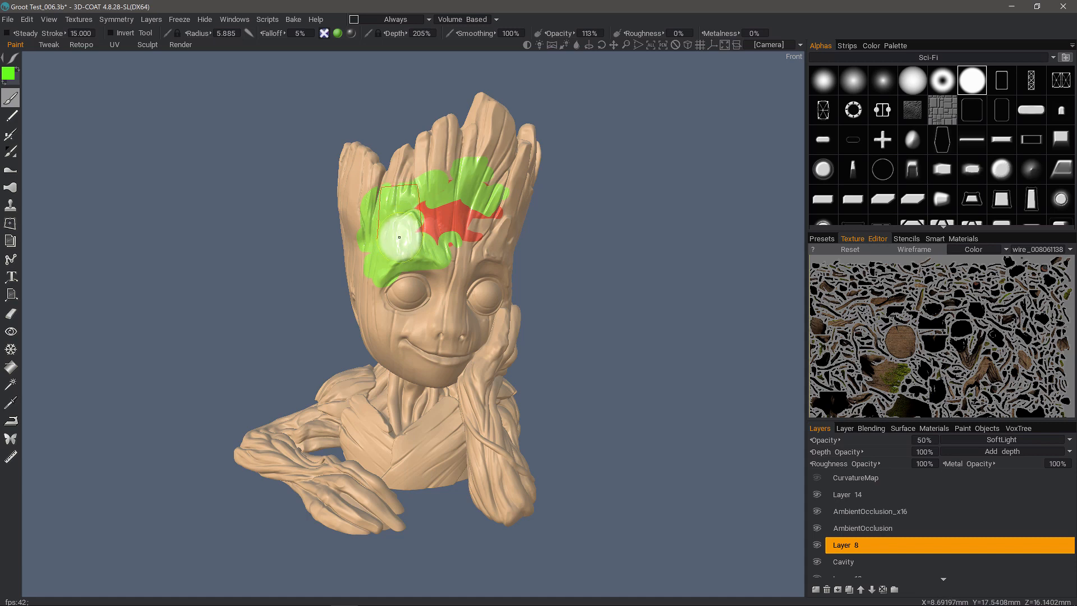
pyautogui.press('Delete')
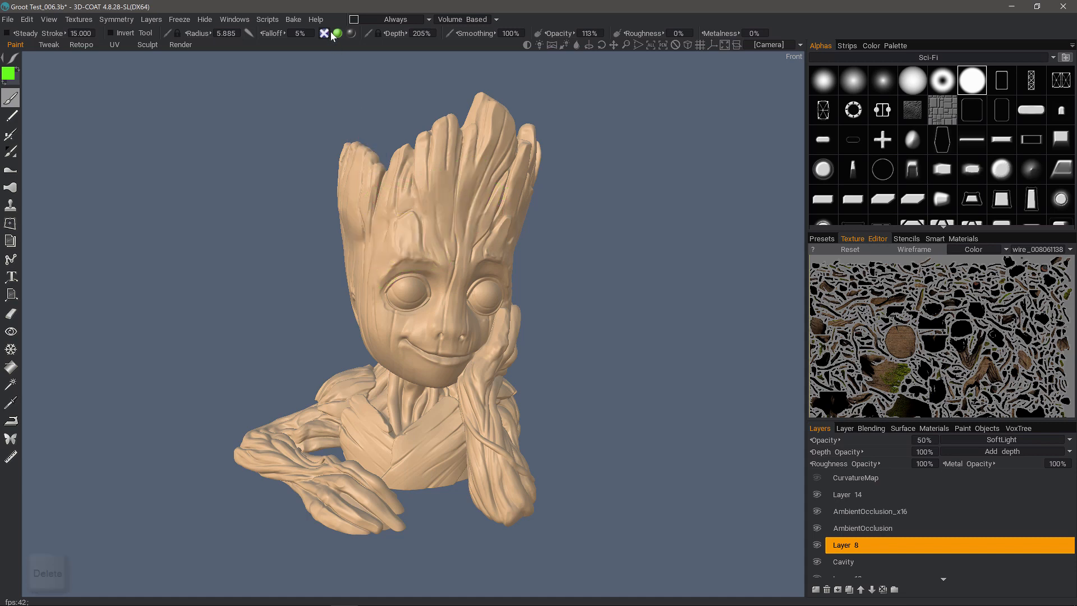
# Switch to the Sculpt workspace and define Page Down as the hotkey for clearing the current object.
pyautogui.moveTo(352, 36)
pyautogui.click(150, 48)
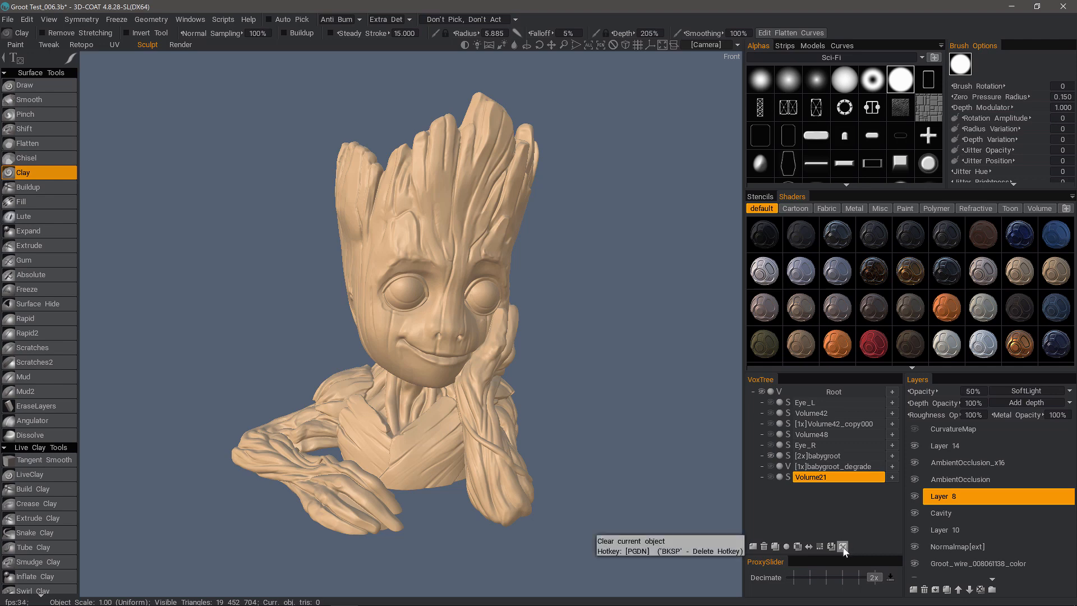
pyautogui.press('End')
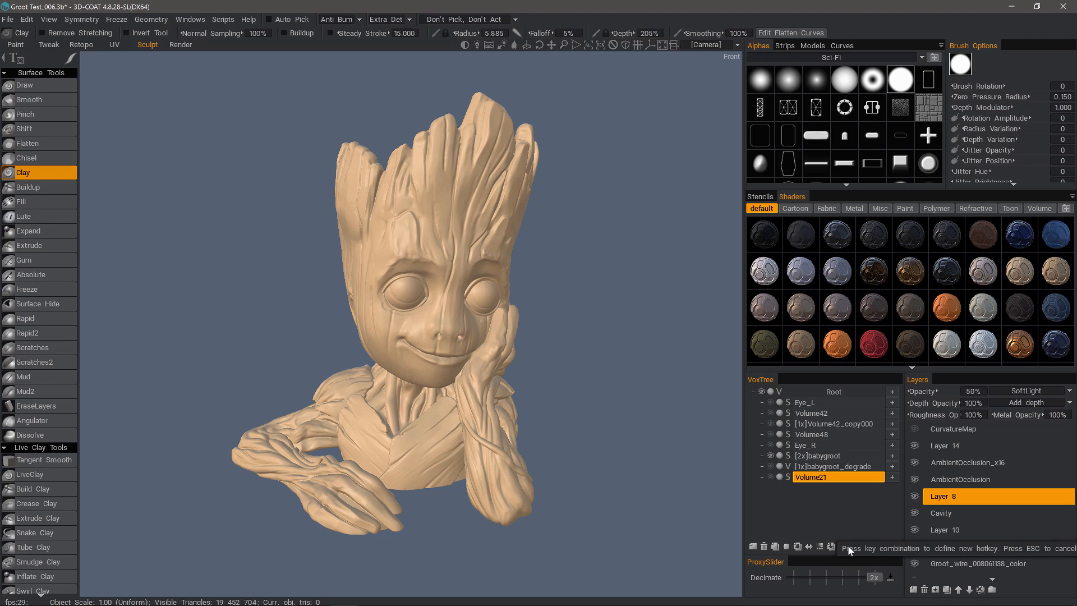
pyautogui.press('pagedown')
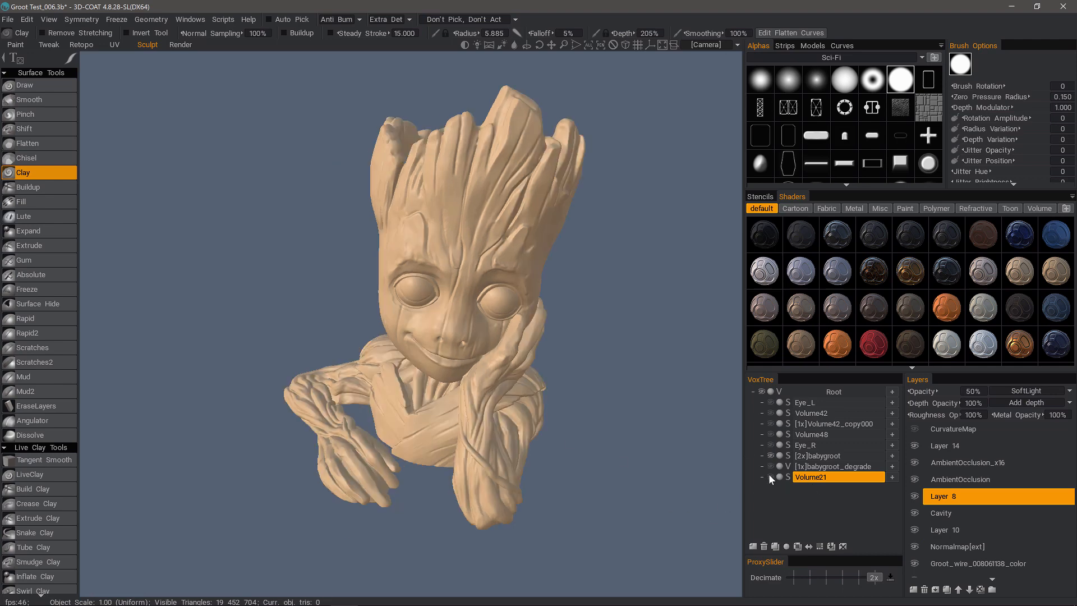
# Show the Volume21 twigs and convert that volume from surface to voxels with a required poly count of about 1 million.
pyautogui.click(770, 476)
pyautogui.click(812, 478)
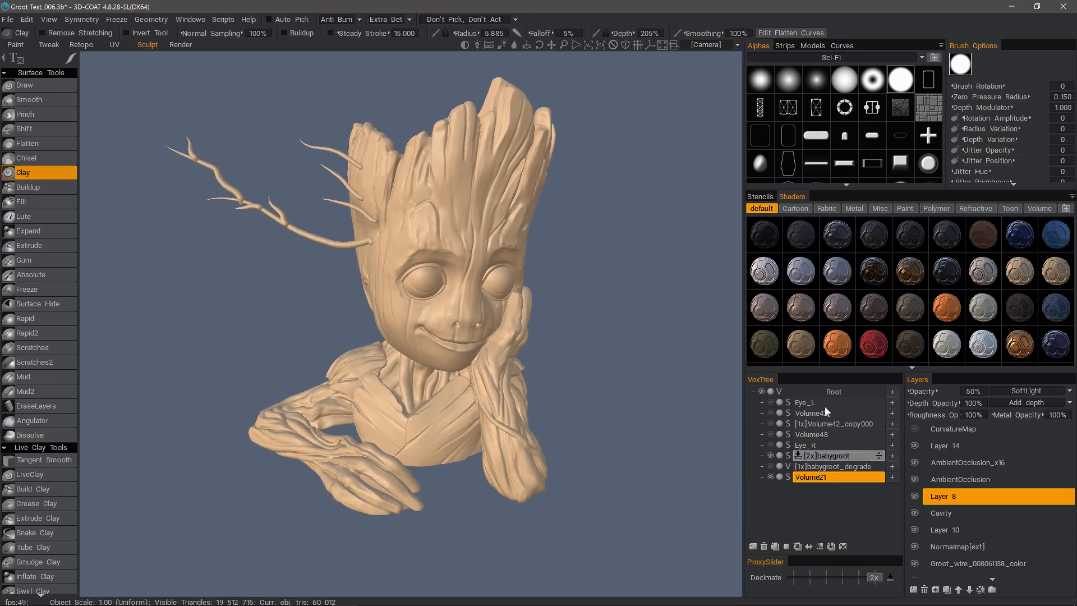
pyautogui.click(788, 477)
pyautogui.click(510, 318)
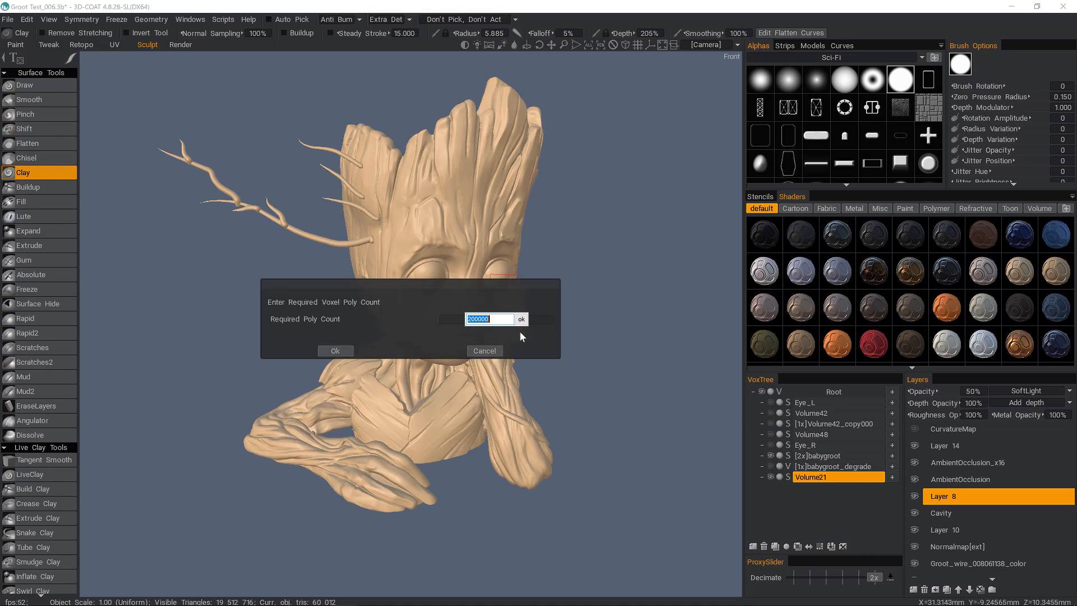
pyautogui.write('100000')
pyautogui.click(522, 319)
pyautogui.click(337, 348)
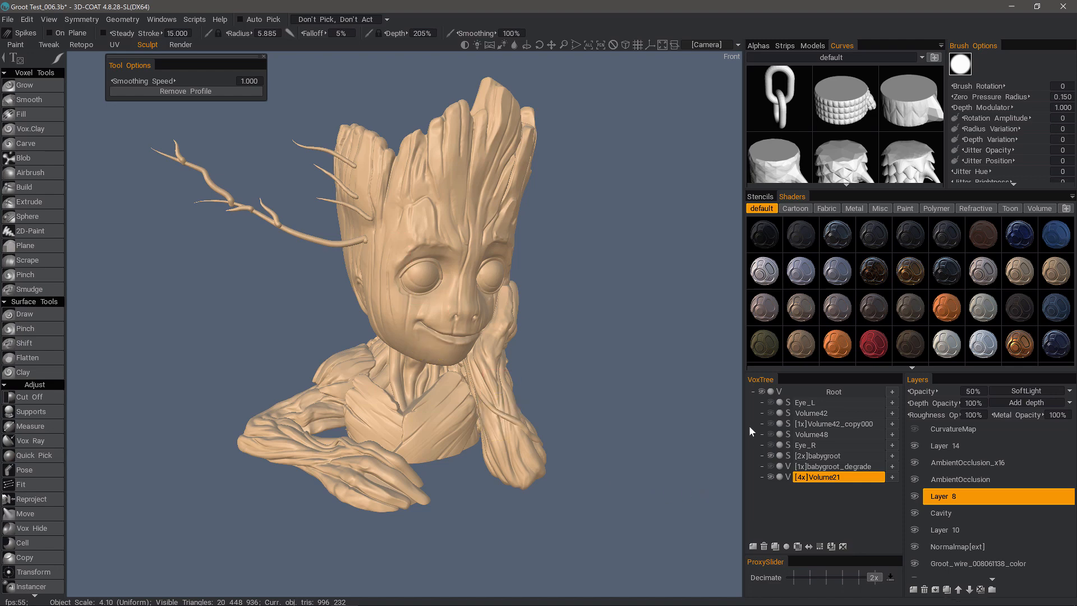
# Clear all twig geometry from Volume21 while keeping the Groot bust.
pyautogui.keyDown('alt'); pyautogui.moveTo(420, 444); pyautogui.dragTo(287, 359); pyautogui.keyUp('alt')
pyautogui.press('pagedown')
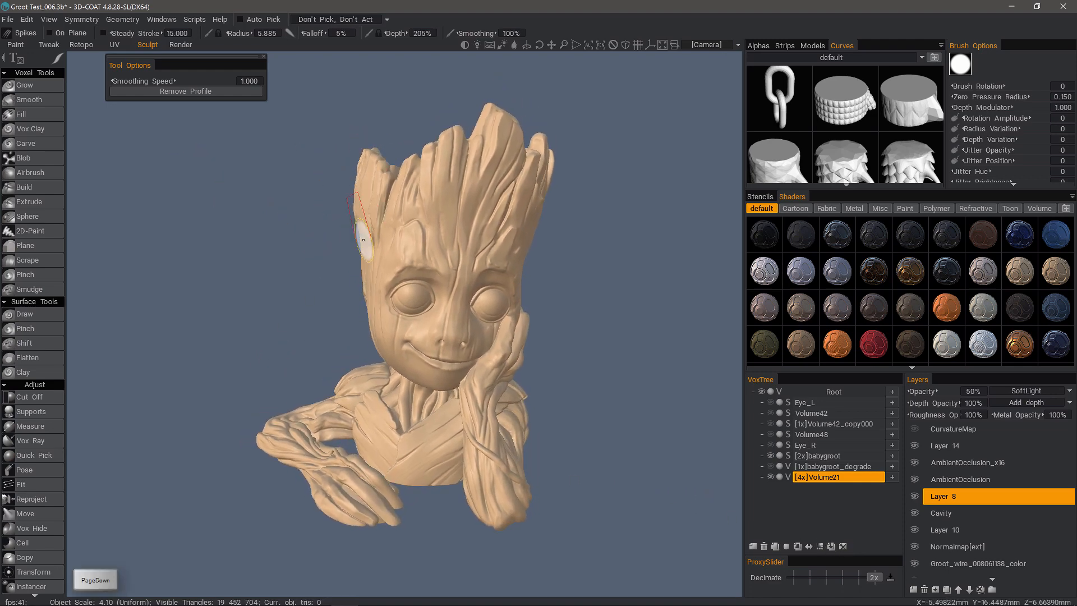
# Draw two thin branching twigs from the side of the head with Spikes at radius 1.060, and clear them from Volume21.
pyautogui.moveTo(391, 234); pyautogui.dragTo(341, 255, button='right')
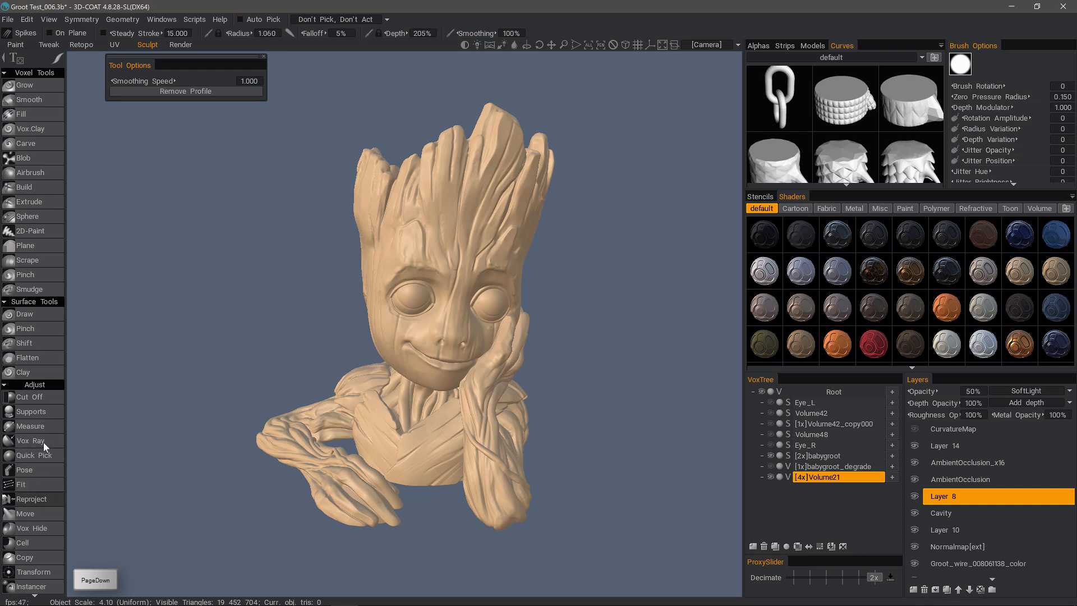
pyautogui.scroll(-5, 43, 442)
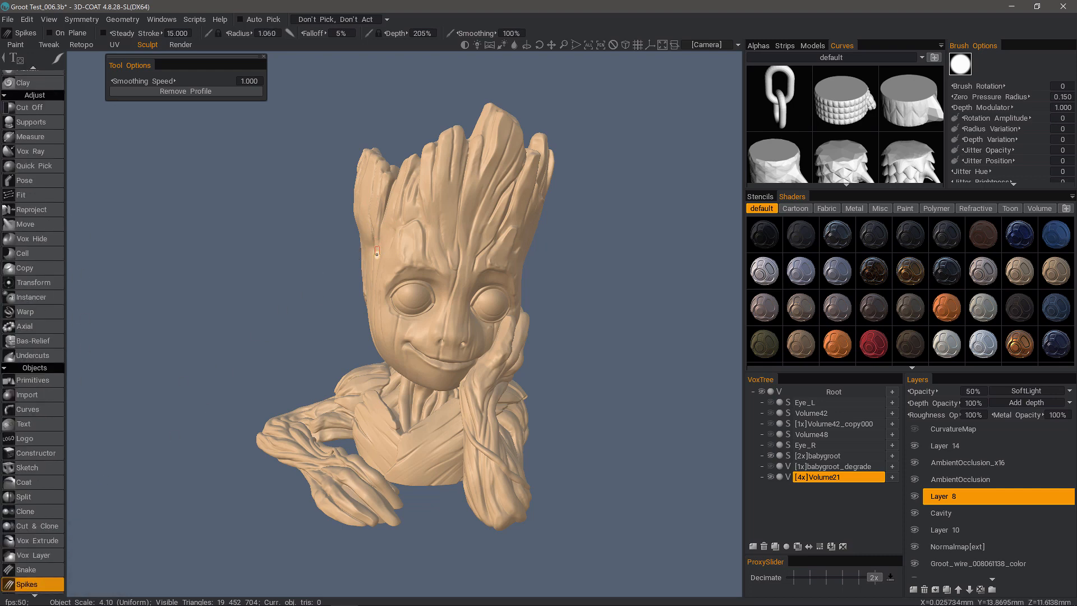
pyautogui.moveTo(379, 257)
pyautogui.mouseDown()
pyautogui.moveTo(287, 211)
pyautogui.moveTo(311, 216)
pyautogui.moveTo(298, 201)
pyautogui.moveTo(309, 203)
pyautogui.mouseUp()
pyautogui.moveTo(319, 262)
pyautogui.mouseDown()
pyautogui.moveTo(220, 112)
pyautogui.moveTo(170, 97)
pyautogui.moveTo(226, 149)
pyautogui.moveTo(347, 179)
pyautogui.moveTo(331, 193)
pyautogui.mouseUp()
pyautogui.moveTo(374, 288); pyautogui.dragTo(341, 271)
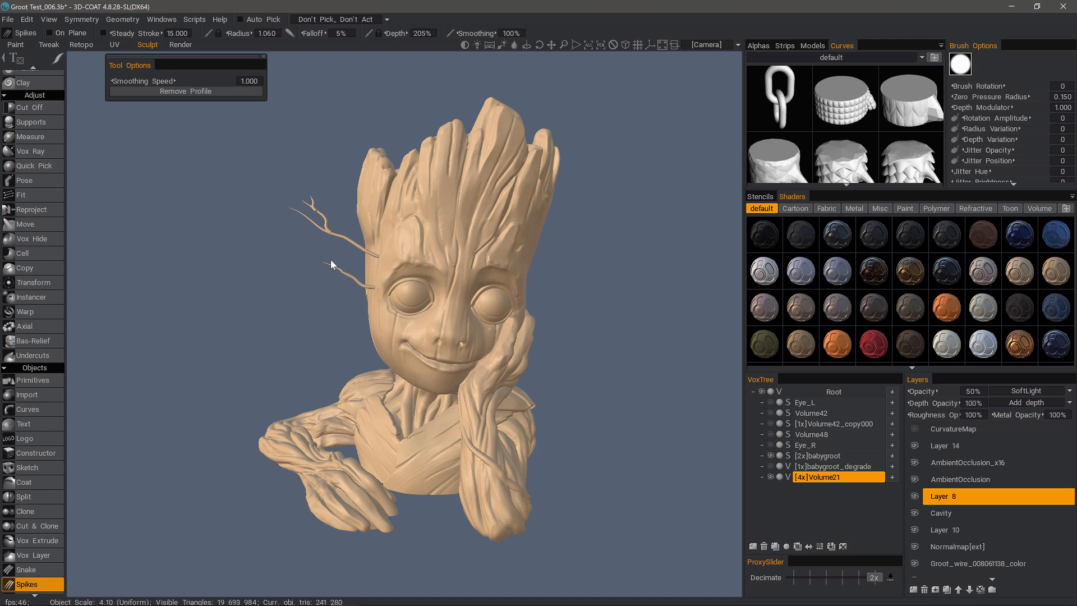
pyautogui.press('pagedown')
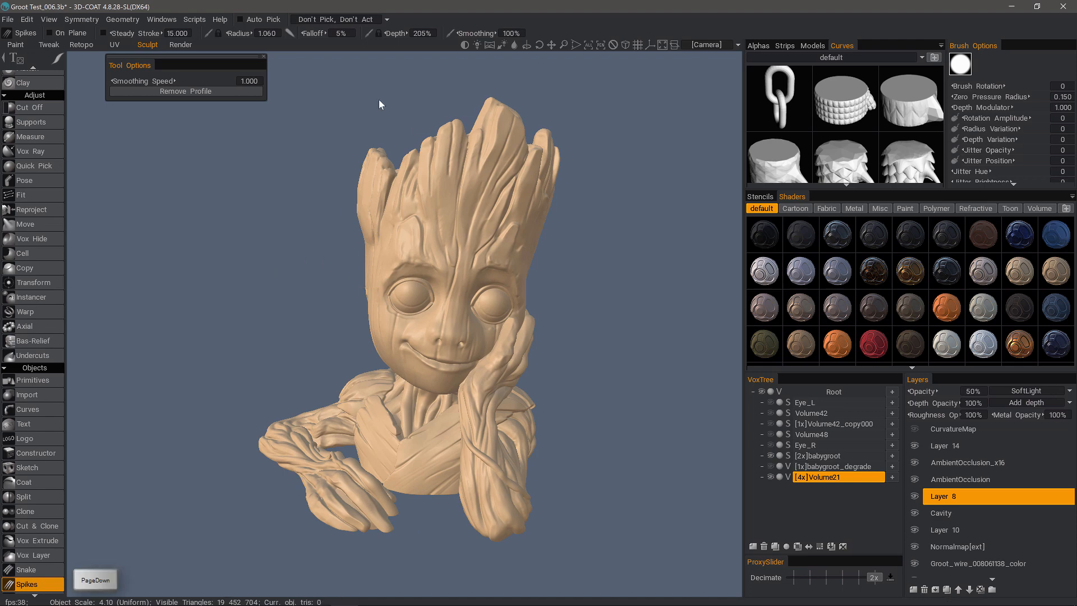
# Draw a few short thin spikes on the side of the head on Volume21 and clear the volume again.
pyautogui.moveTo(379, 100); pyautogui.dragTo(430, 114)
pyautogui.moveTo(364, 228); pyautogui.dragTo(316, 204)
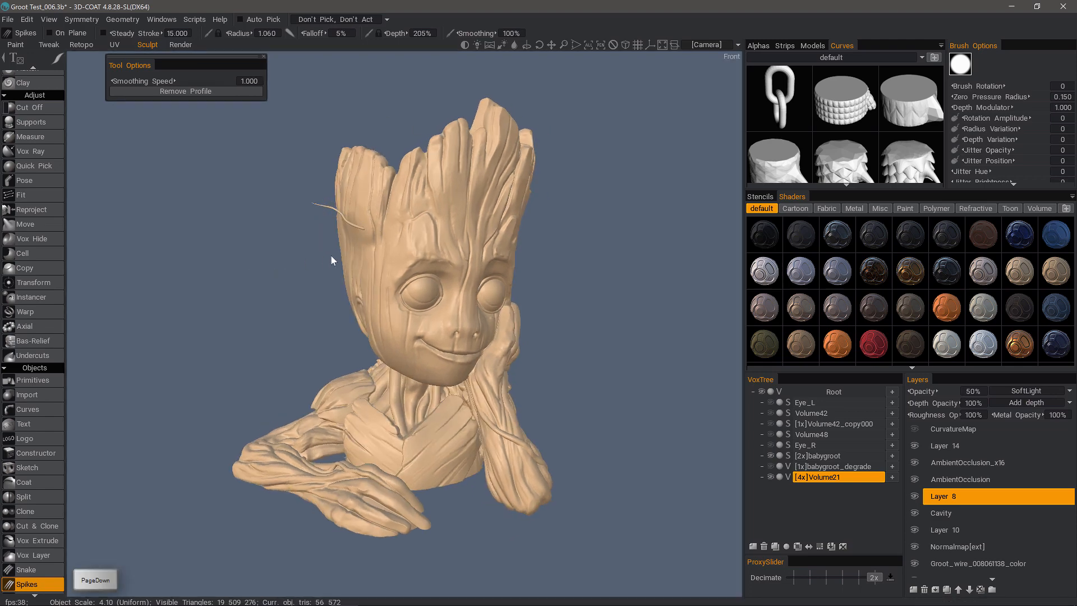
pyautogui.moveTo(360, 245)
pyautogui.mouseDown()
pyautogui.moveTo(325, 232)
pyautogui.moveTo(349, 261)
pyautogui.moveTo(324, 229)
pyautogui.mouseUp()
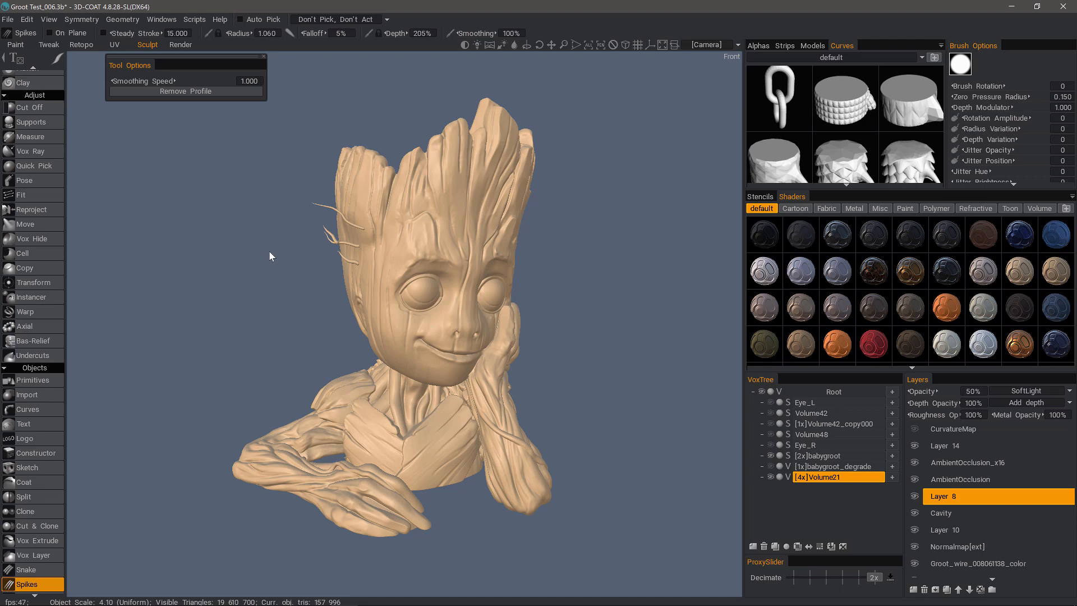
pyautogui.press('pagedown')
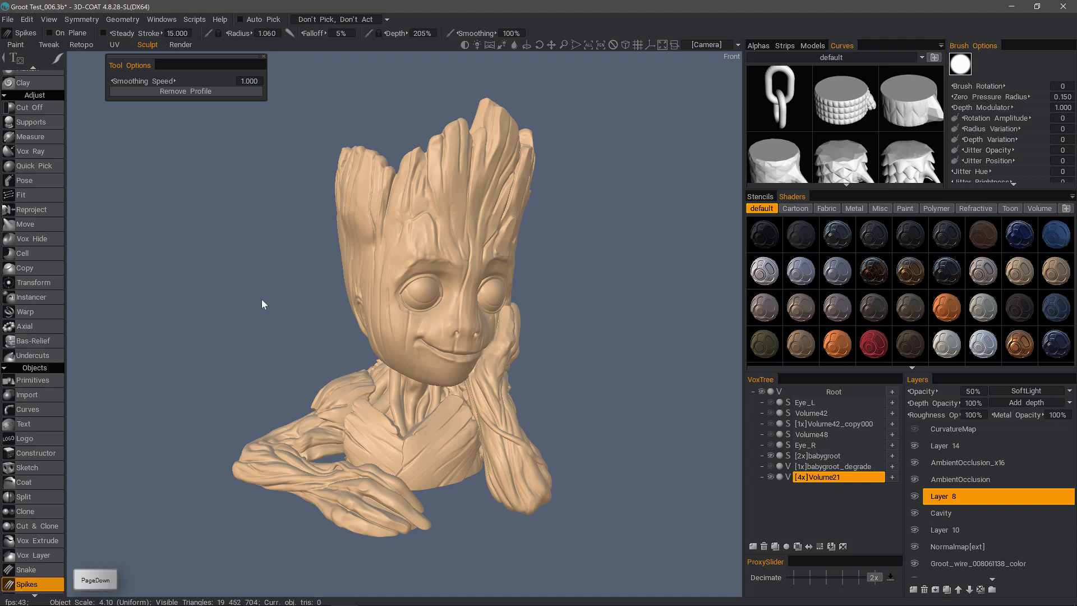